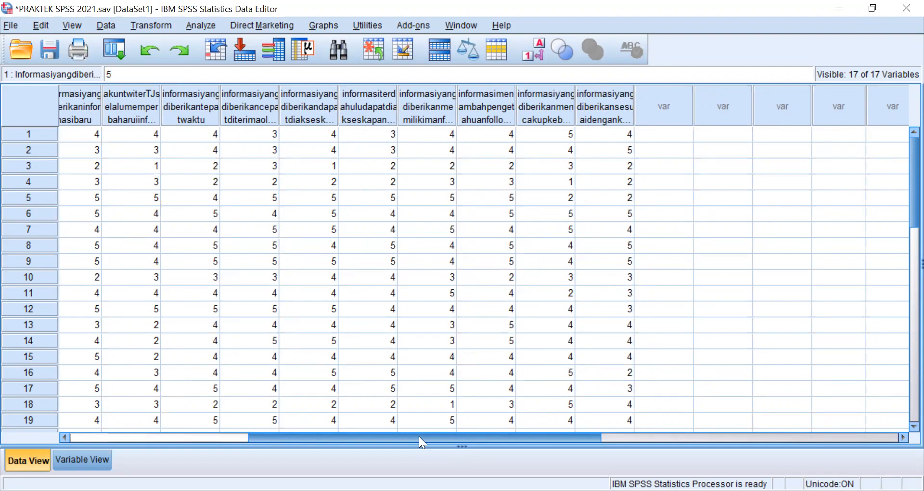
pyautogui.moveTo(418, 437); pyautogui.dragTo(217, 454)
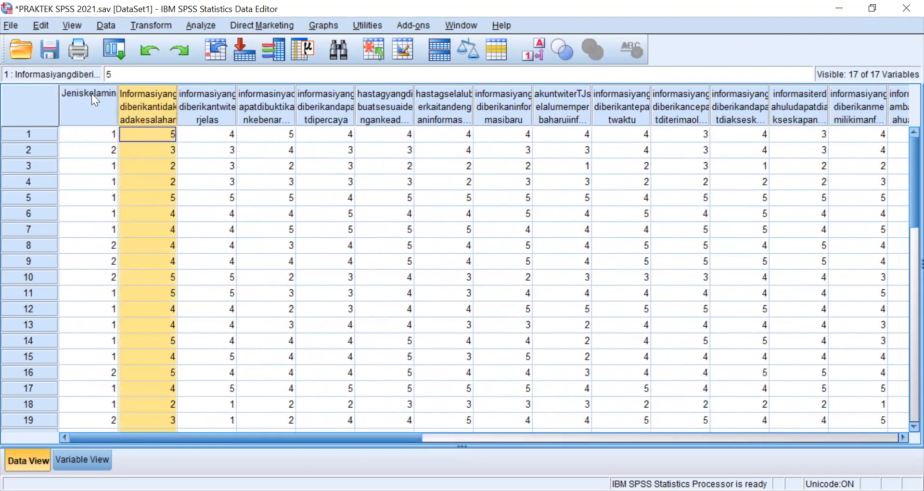
pyautogui.click(92, 93)
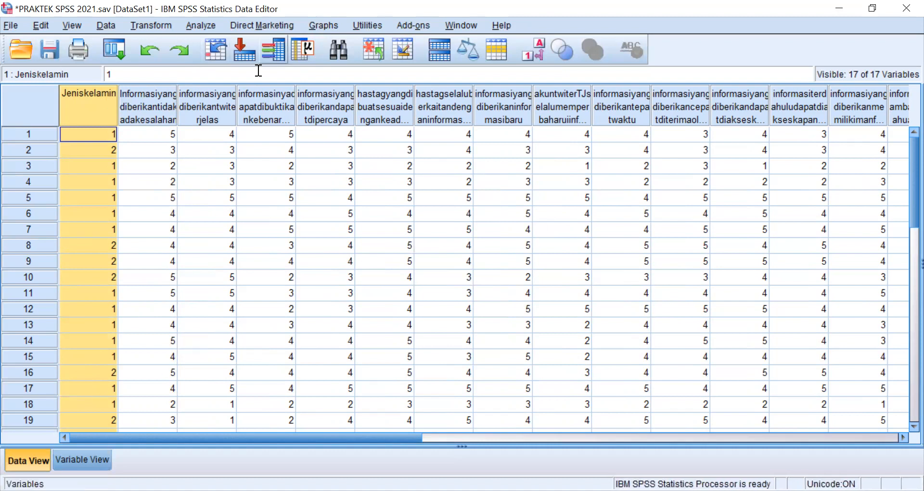
pyautogui.click(205, 22)
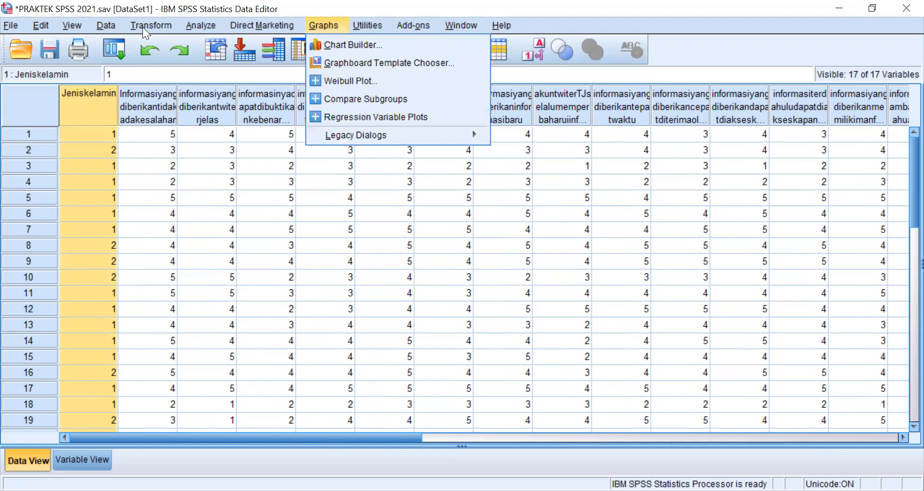
pyautogui.click(142, 27)
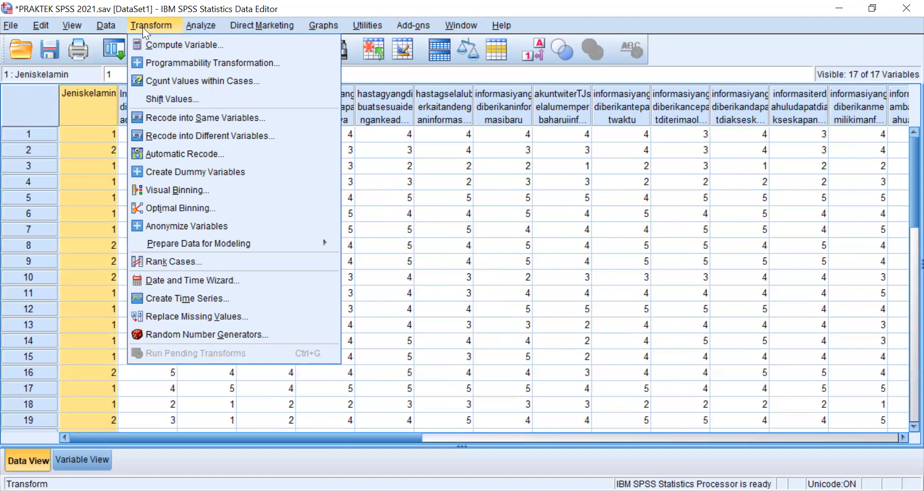
pyautogui.click(474, 426)
pyautogui.hscroll(5, 473, 425)
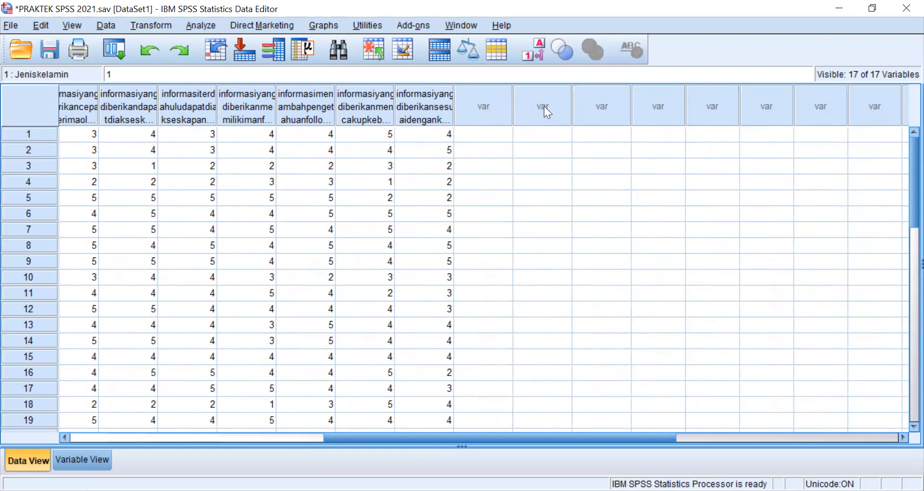
pyautogui.moveTo(441, 438); pyautogui.dragTo(125, 396)
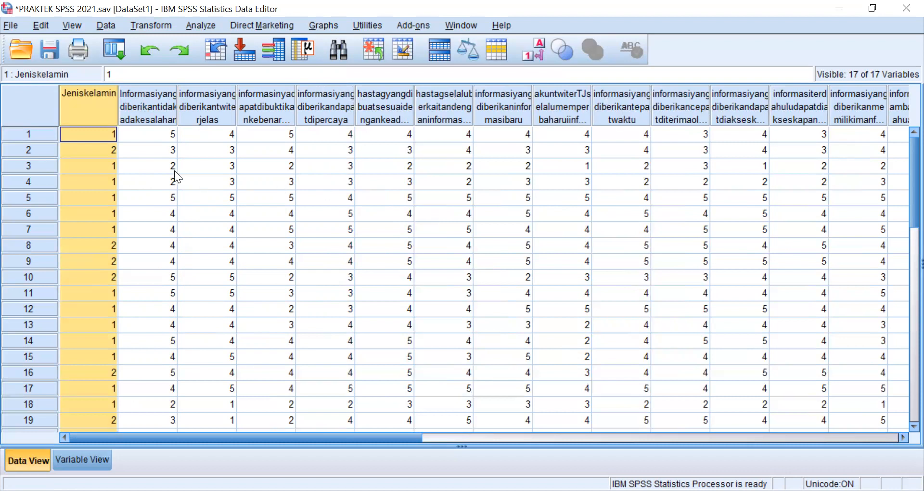
# Start a new variable computation with all previous settings reset and name the target variable X.
pyautogui.click(162, 27)
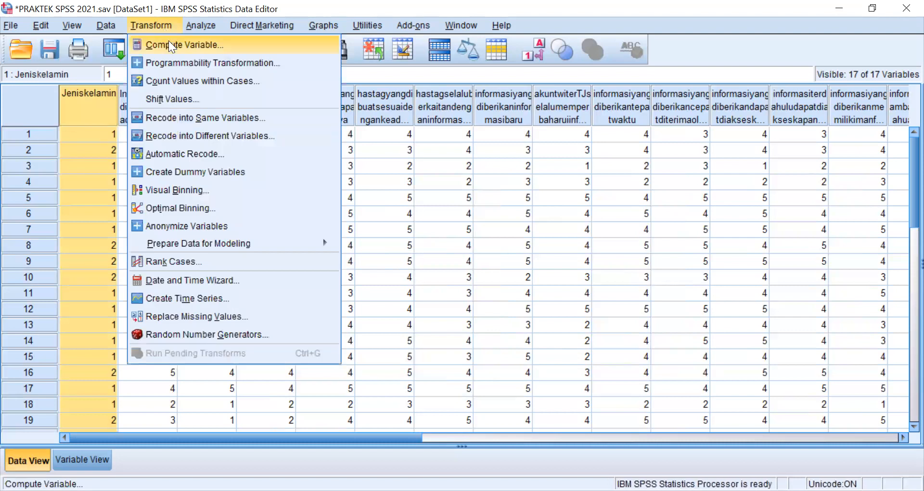
pyautogui.click(169, 40)
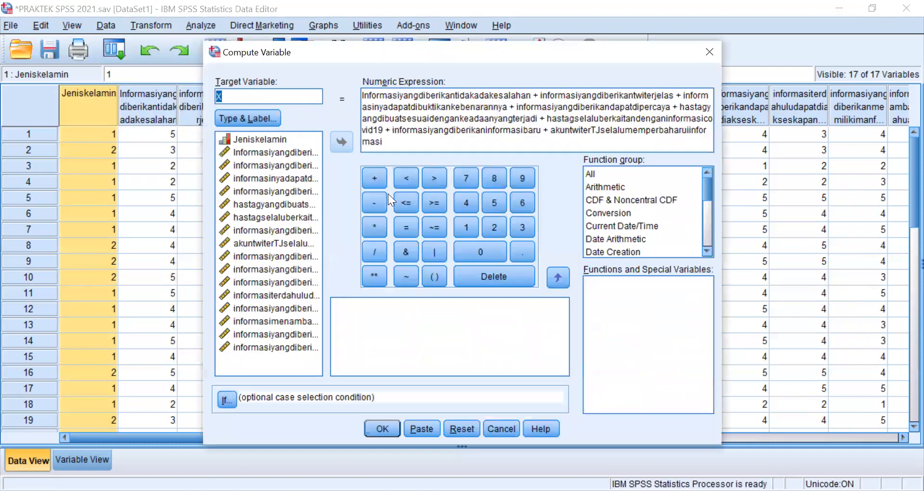
pyautogui.click(463, 430)
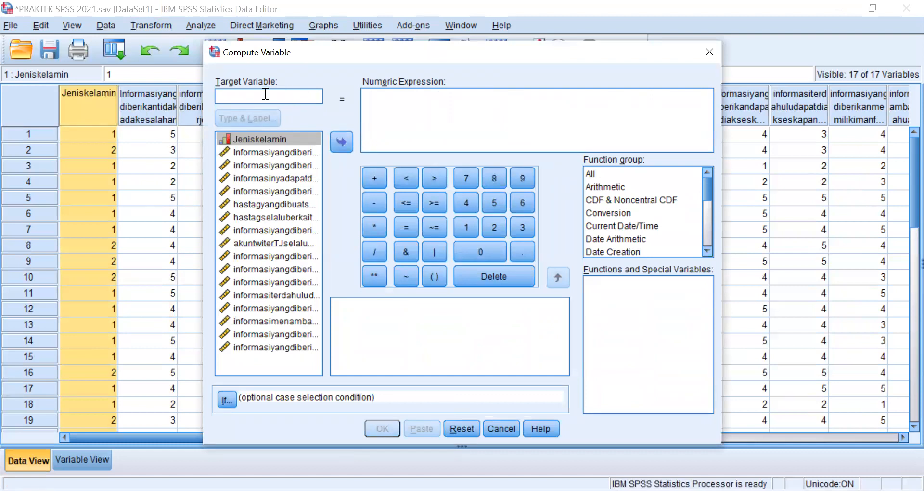
pyautogui.write('X')
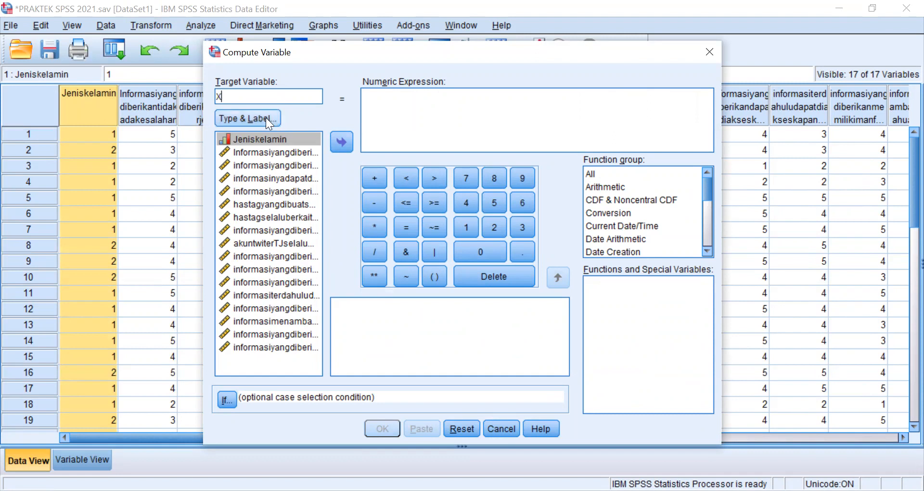
# Give target variable X the label PERSEPSI MASYARAKAT.
pyautogui.click(265, 118)
pyautogui.click(455, 211)
pyautogui.write('p')
pyautogui.press('BackSpace')
pyautogui.write('PERS')
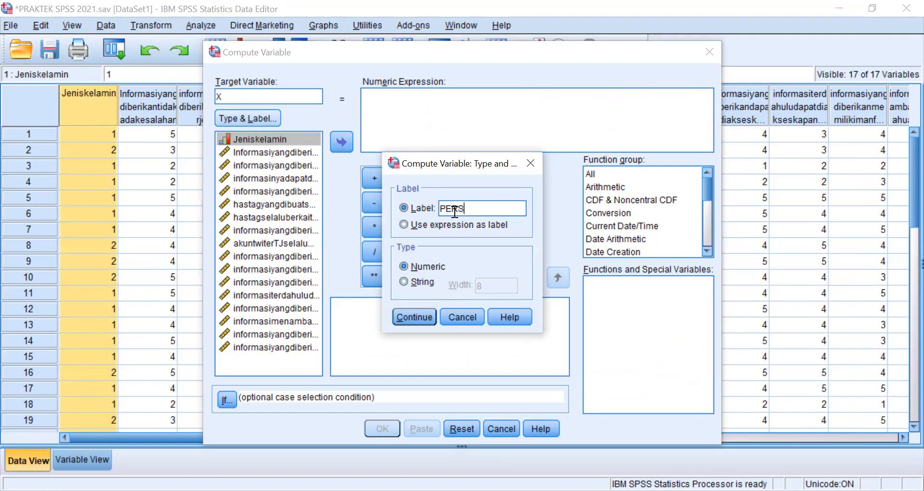
pyautogui.write('EPSI MASYARAKAT')
pyautogui.click(414, 318)
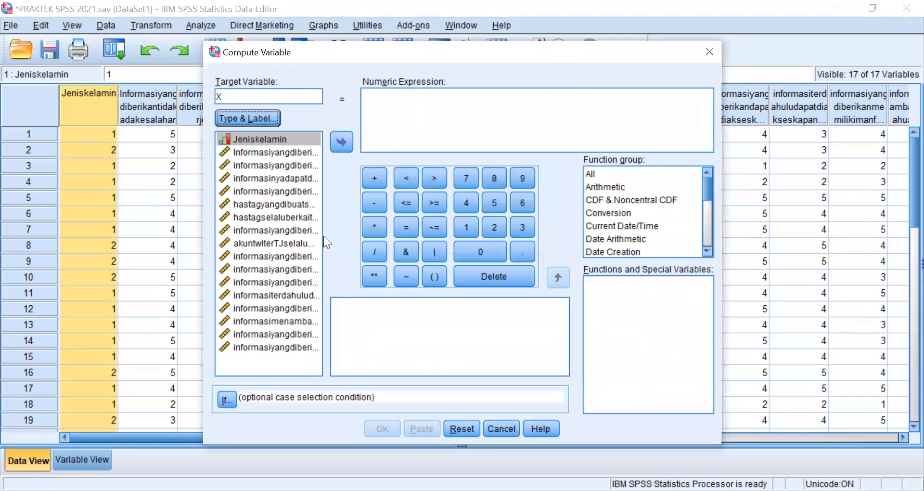
# Begin the sum for X with Informasiyangdiberikantidakadakesalahan + informasiyangdiberikantwiterjelas + informasinyadapatdibuktikankebenarannya, ending with a plus sign.
pyautogui.click(302, 151)
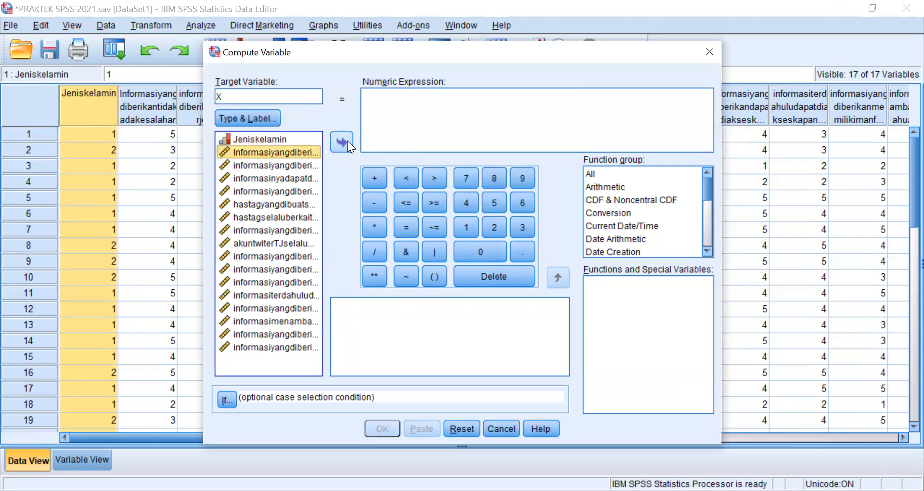
pyautogui.click(343, 141)
pyautogui.click(375, 177)
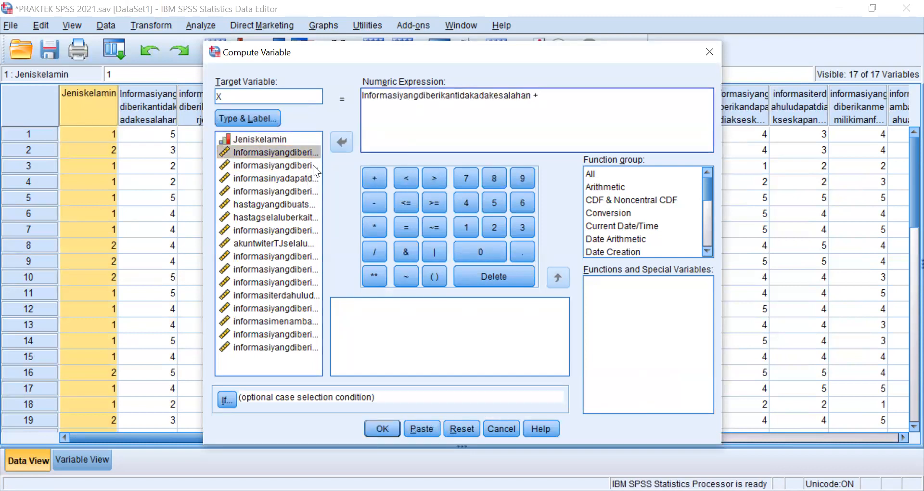
pyautogui.click(313, 165)
pyautogui.click(343, 142)
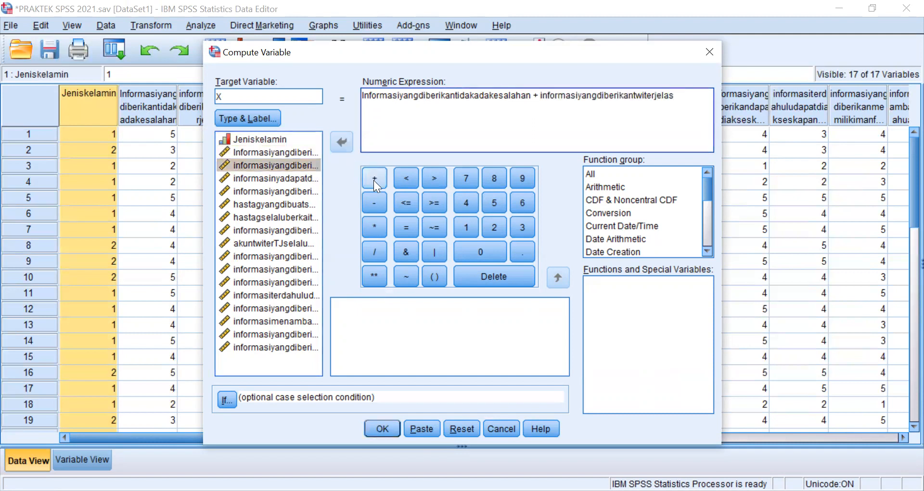
pyautogui.click(374, 179)
pyautogui.click(314, 179)
pyautogui.click(341, 144)
pyautogui.click(370, 183)
# Extend X's sum with informasiyangdiberikandapatdipercaya + hastagyangdibuatsesuaidengankeadaanyangterjadi, followed by another plus sign.
pyautogui.click(308, 192)
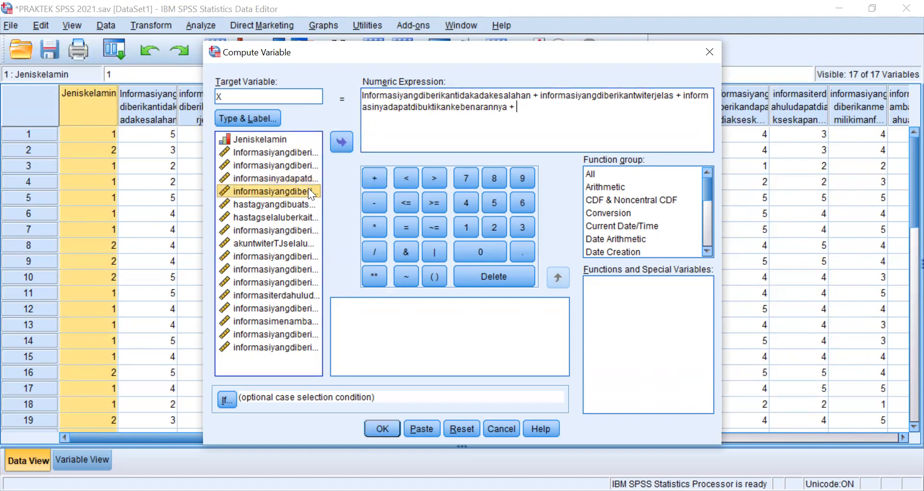
pyautogui.click(344, 144)
pyautogui.click(377, 178)
pyautogui.click(296, 202)
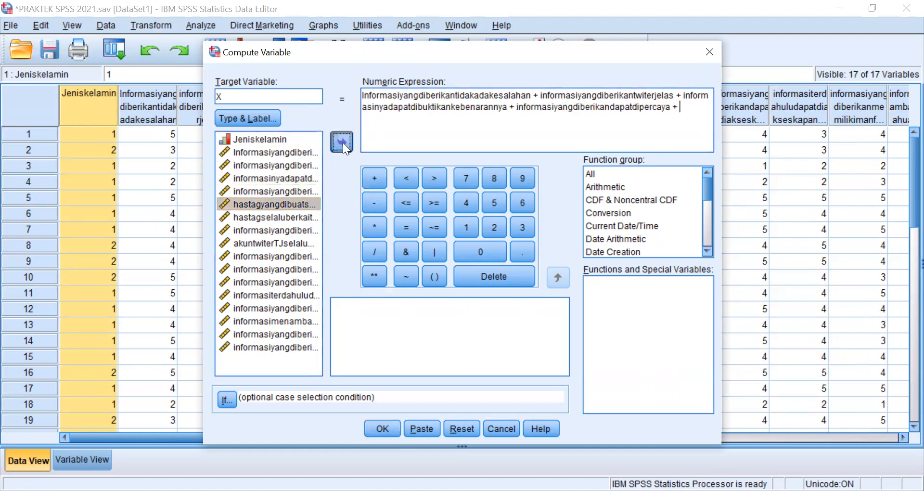
pyautogui.click(342, 143)
pyautogui.click(369, 182)
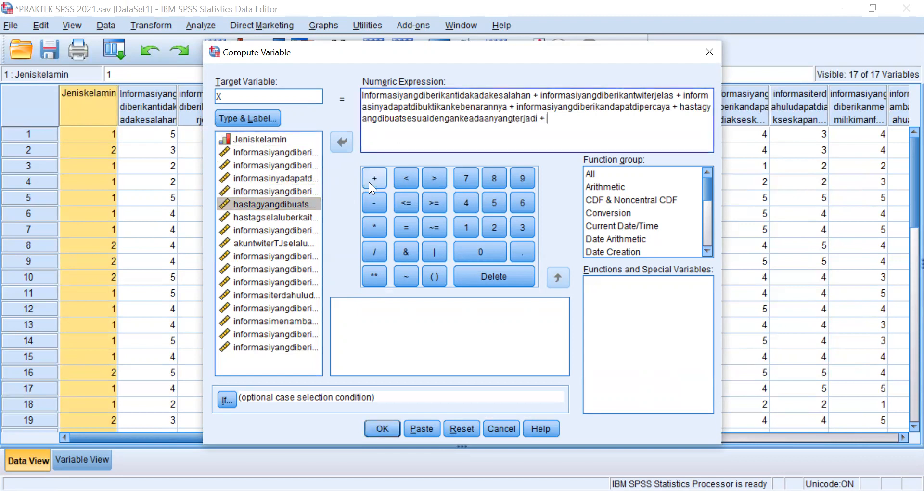
# Extend X's sum with hastagselaluberkaitandenganinformasicovid19 + informasiyangdiberikaninformasibaru, followed by another plus sign.
pyautogui.click(315, 217)
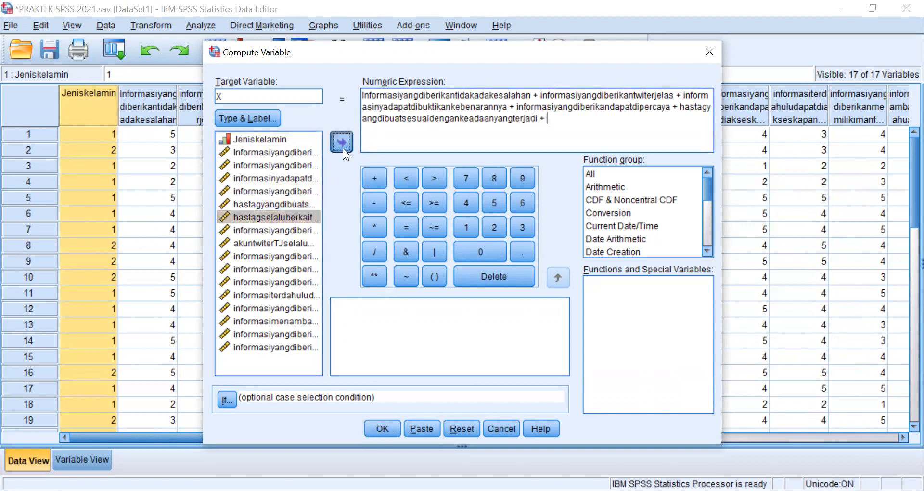
pyautogui.click(343, 145)
pyautogui.click(376, 179)
pyautogui.click(309, 232)
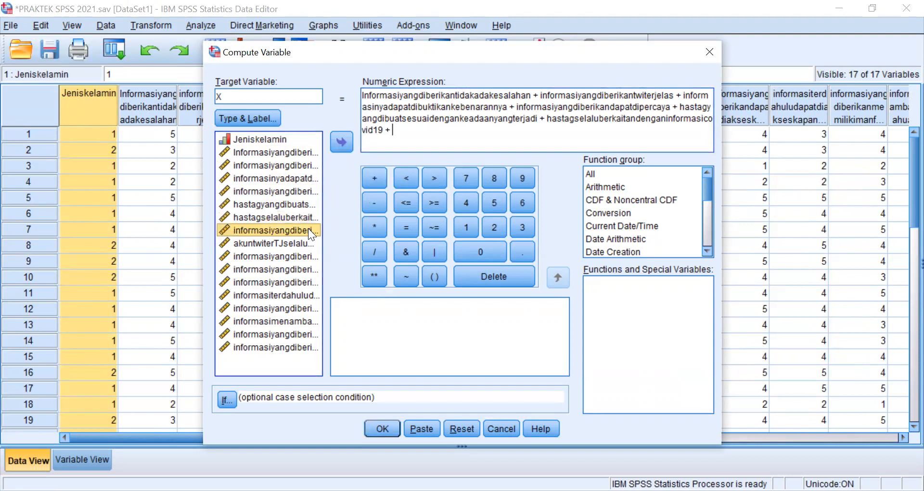
pyautogui.click(344, 141)
pyautogui.click(375, 178)
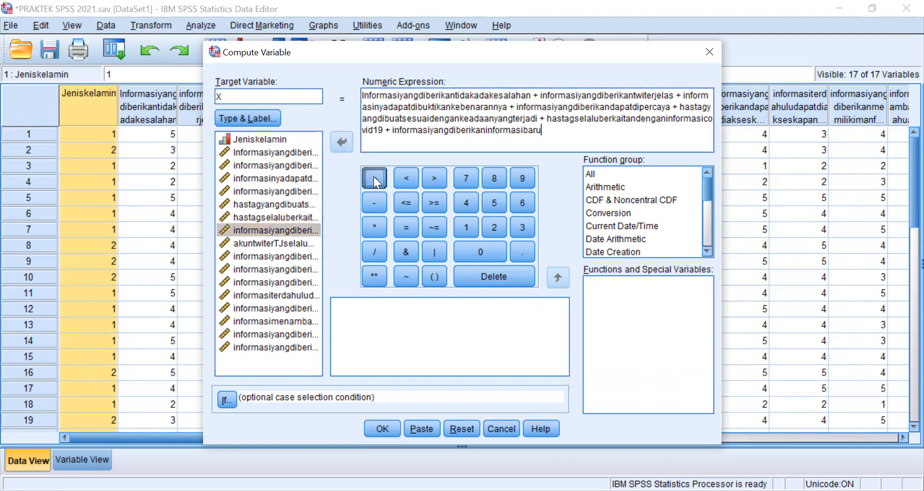
# Complete X's sum with akuntwiterTJselalumemperbaharuiinformasi and run the computation to create the X column.
pyautogui.click(303, 245)
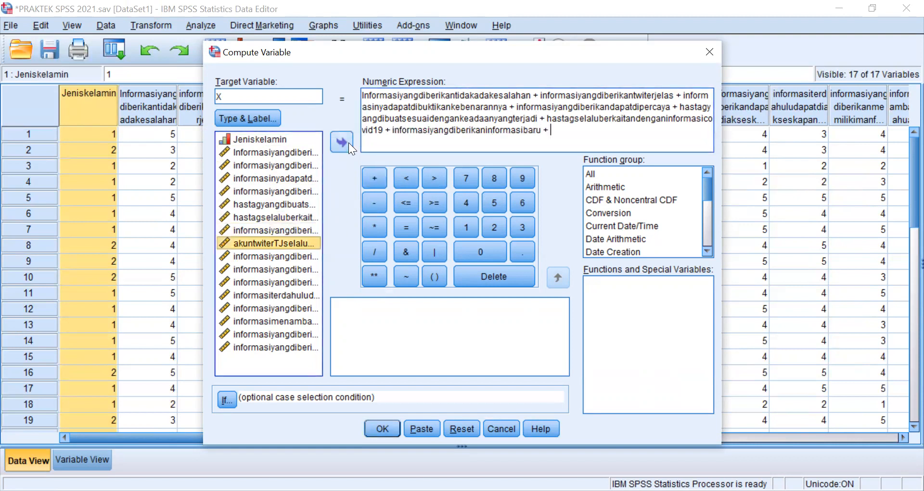
pyautogui.click(343, 142)
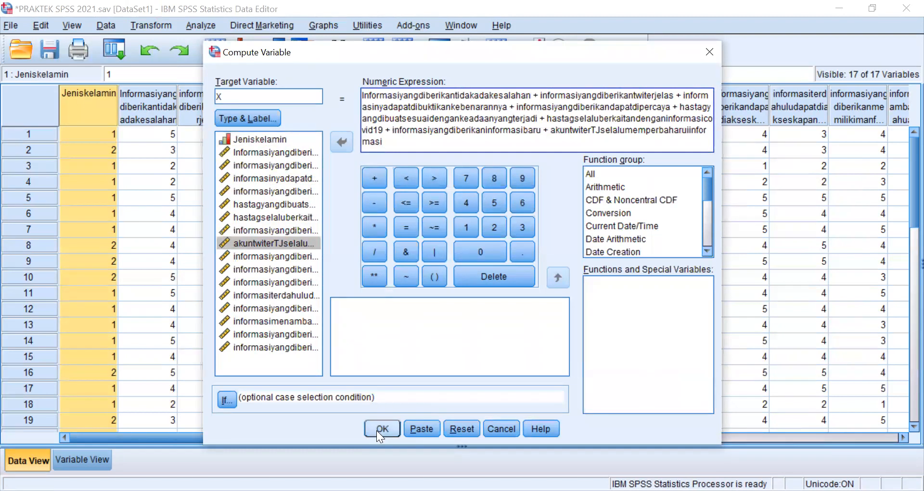
pyautogui.click(364, 424)
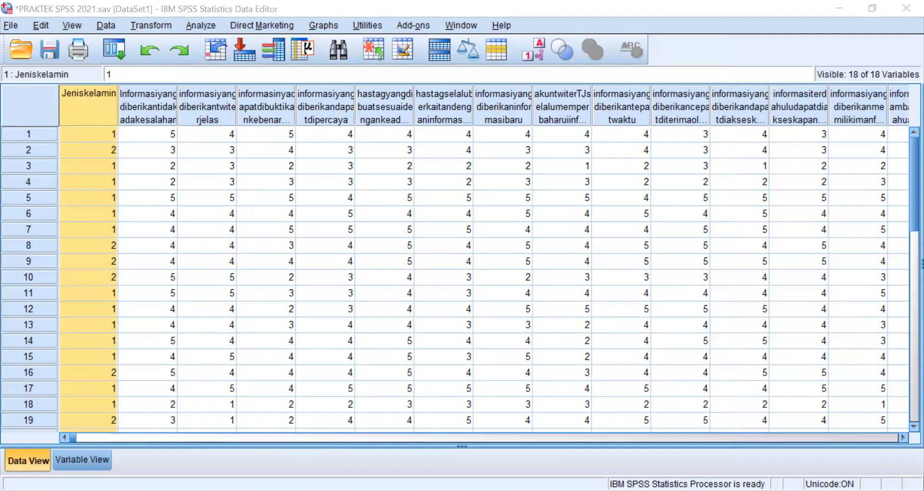
pyautogui.click(154, 437)
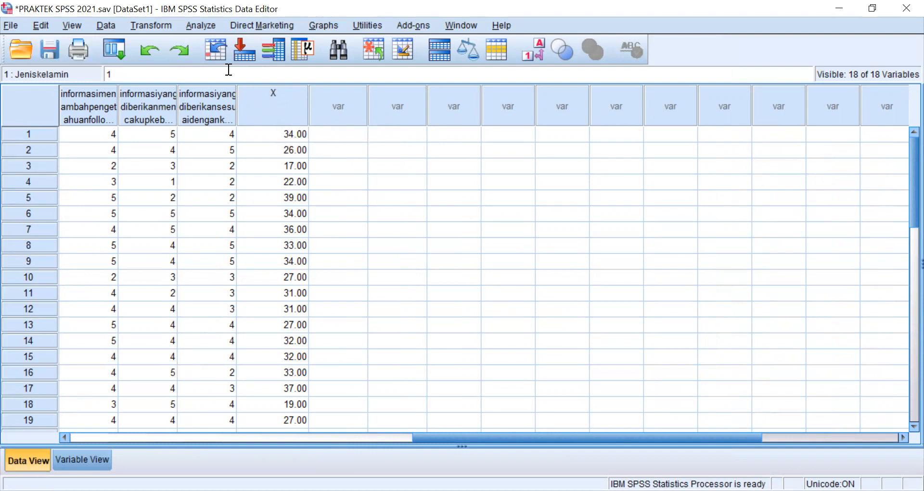
# Start another variable computation, clear the old numeric expression and set the target variable to Y.
pyautogui.click(153, 26)
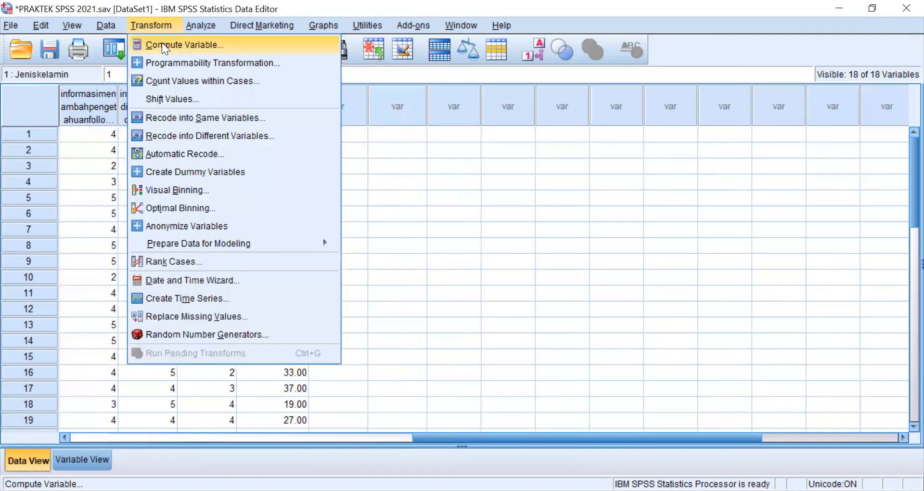
pyautogui.click(162, 45)
pyautogui.click(410, 128)
pyautogui.hotkey('ctrl', 'a')
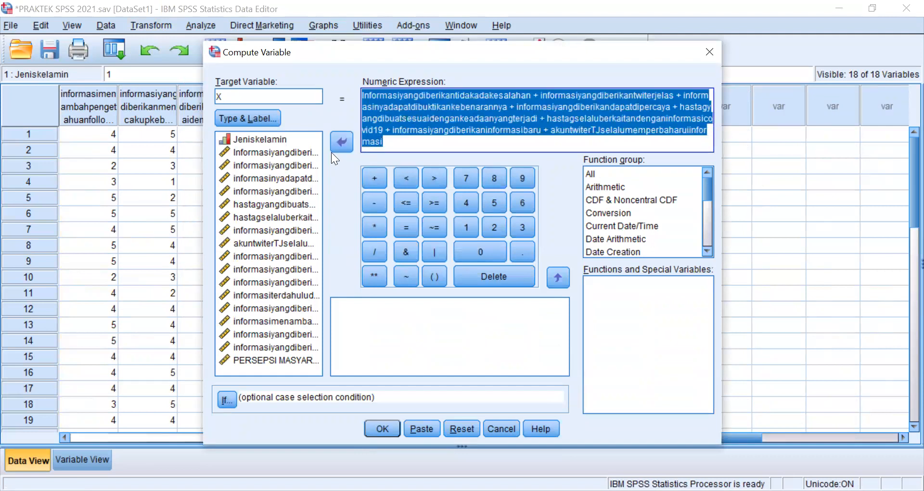
pyautogui.press('Delete')
pyautogui.click(255, 94)
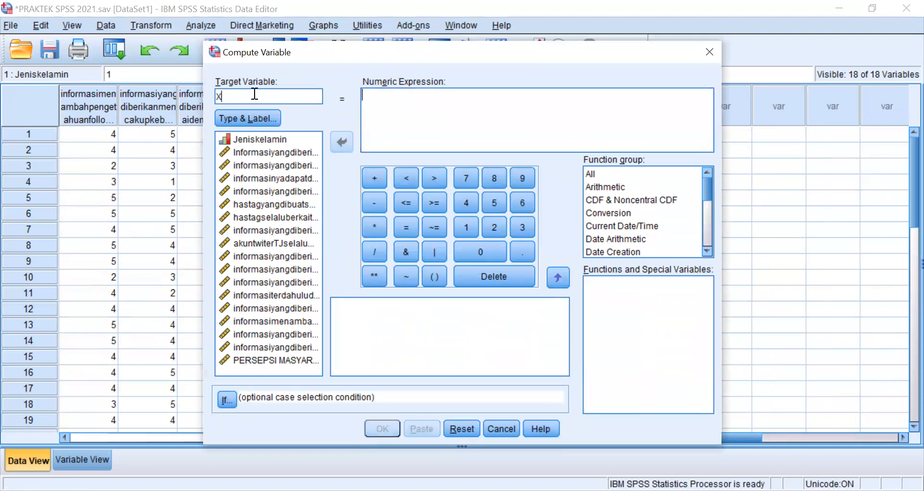
pyautogui.press('BackSpace')
pyautogui.write('y')
pyautogui.press('BackSpace')
pyautogui.write('Y')
# Replace the target variable's label with INFORMASI TWITTER.
pyautogui.click(255, 121)
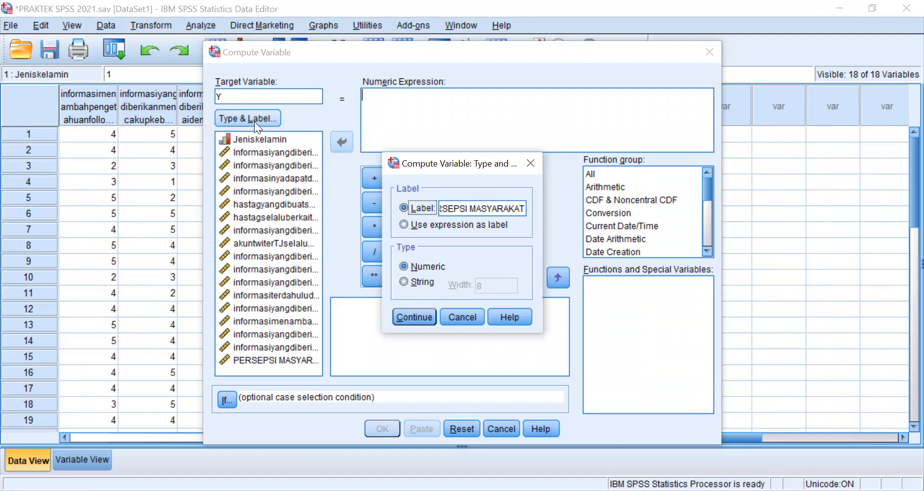
pyautogui.click(511, 208)
pyautogui.hotkey('ctrl', 'a')
pyautogui.press('BackSpace')
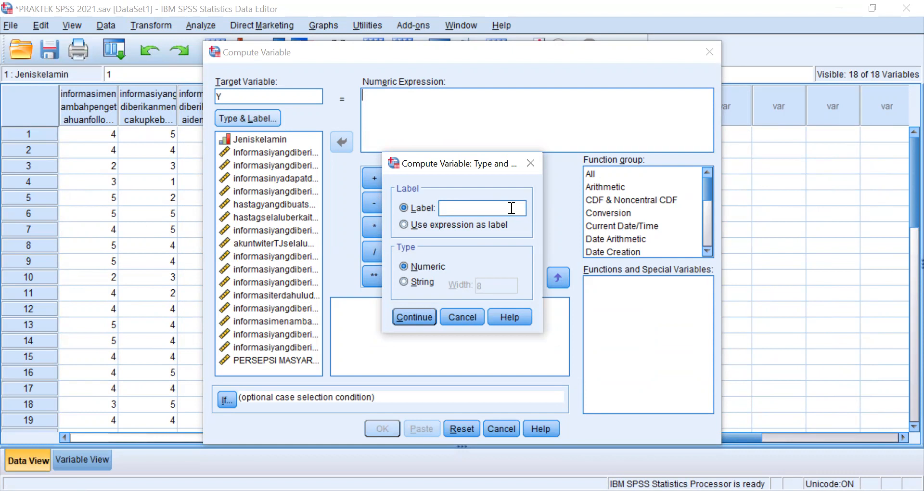
pyautogui.write('INFORMASI TWITTER')
pyautogui.click(422, 316)
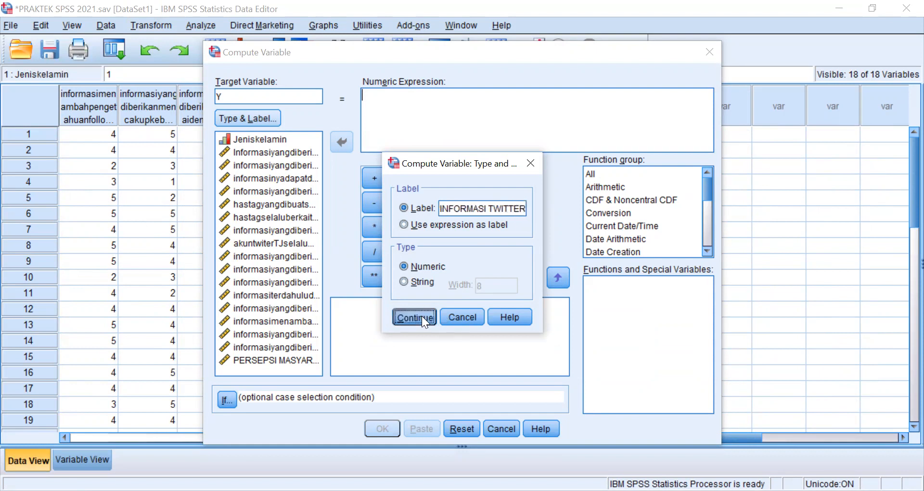
# Begin the sum for Y with informasiyangdiberikantepatwaktu + informasiyangdiberikancepatditerimaolehfollowers, ending with a plus sign.
pyautogui.click(297, 257)
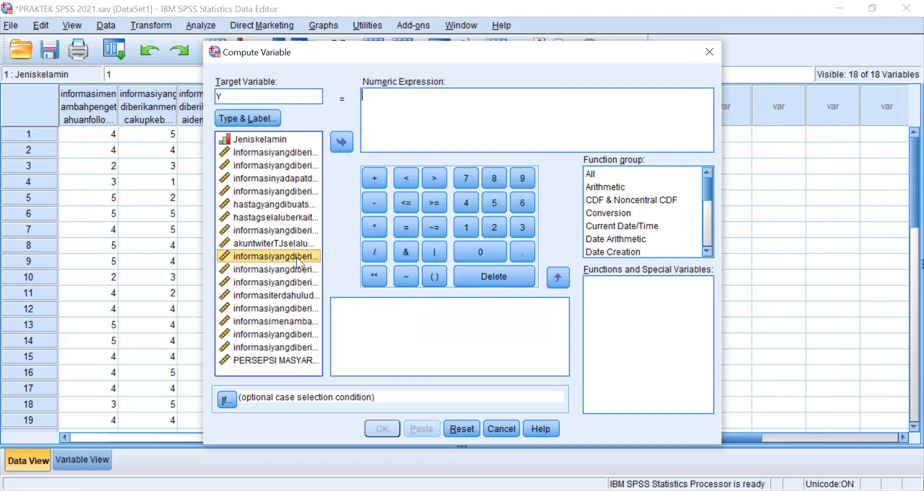
pyautogui.click(340, 145)
pyautogui.click(372, 179)
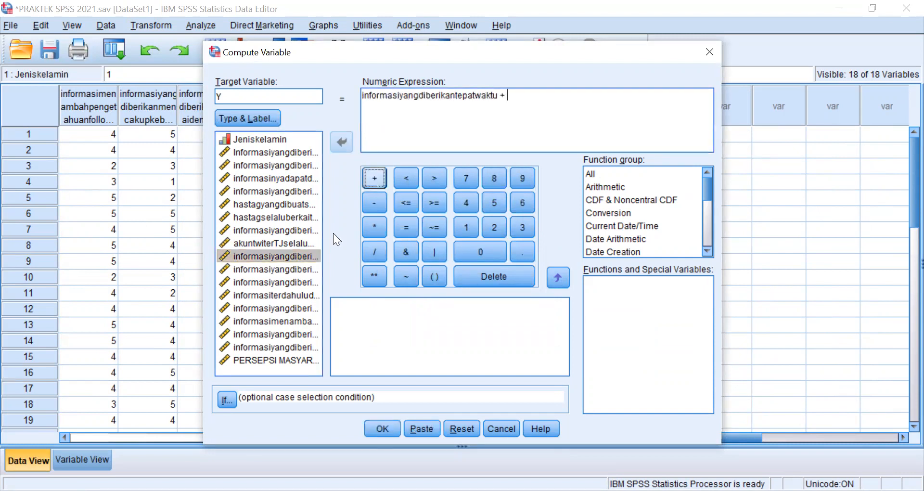
pyautogui.click(286, 269)
pyautogui.click(342, 141)
pyautogui.click(375, 179)
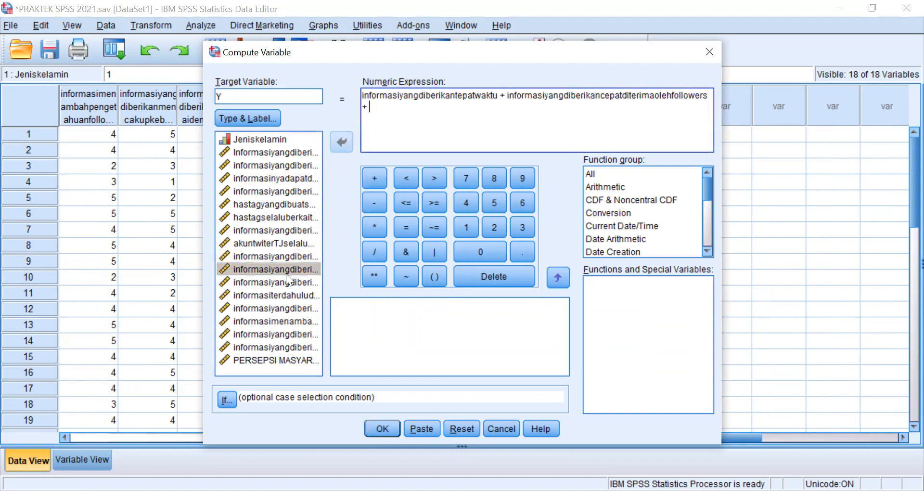
# Extend Y's sum with informasiyangdiberikandapatdiakseskapansaja + informasiterdahuludapatdiakseskapansaja, followed by another plus sign.
pyautogui.click(285, 282)
pyautogui.click(343, 143)
pyautogui.click(375, 179)
pyautogui.click(298, 294)
pyautogui.click(343, 142)
pyautogui.click(376, 179)
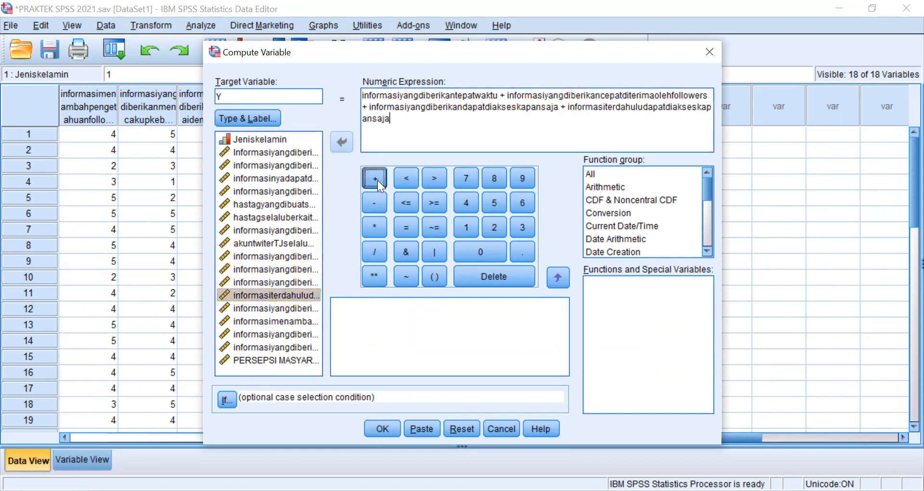
# Extend Y's sum with informasiyangdiberikanmemilikimanfaatbagifollowers + informasimenambahpengetahuanfollowers, ending with a plus sign.
pyautogui.click(292, 309)
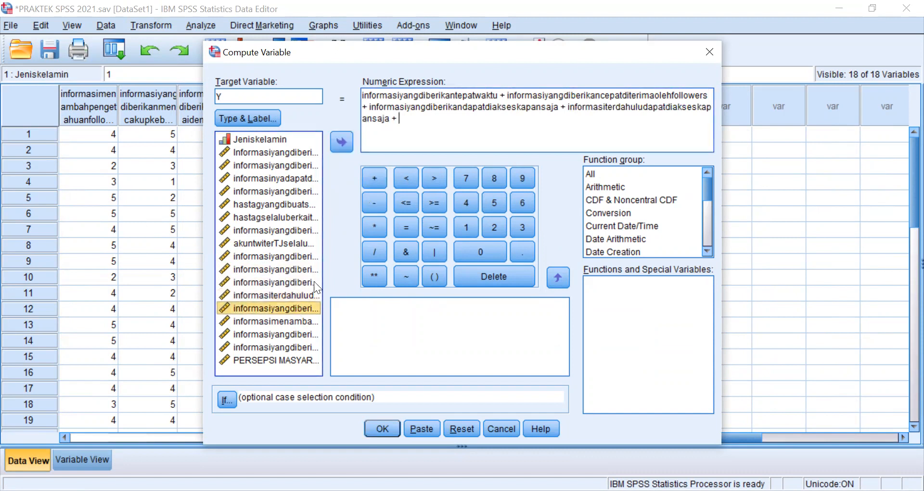
pyautogui.click(342, 141)
pyautogui.click(373, 179)
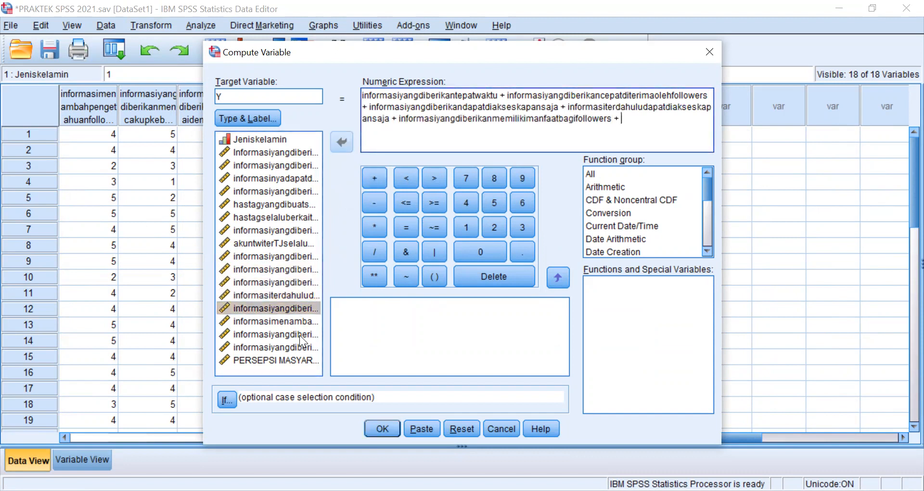
pyautogui.click(307, 320)
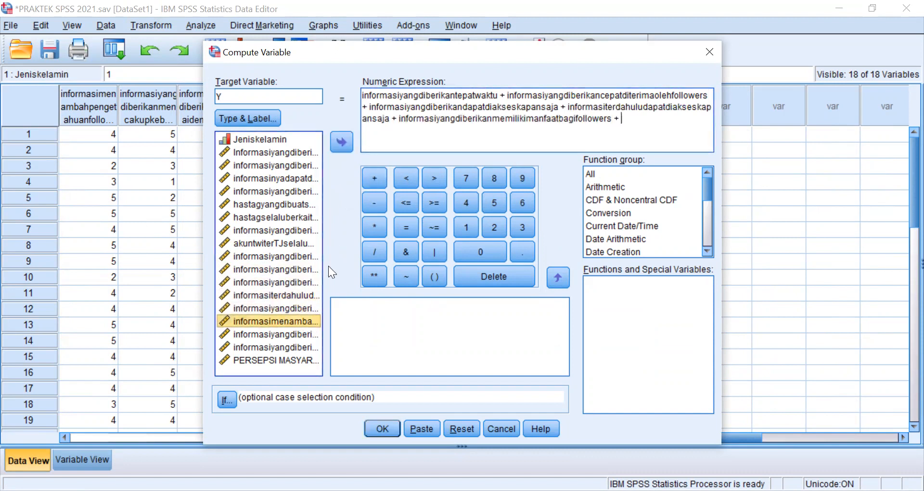
pyautogui.click(342, 144)
pyautogui.click(375, 180)
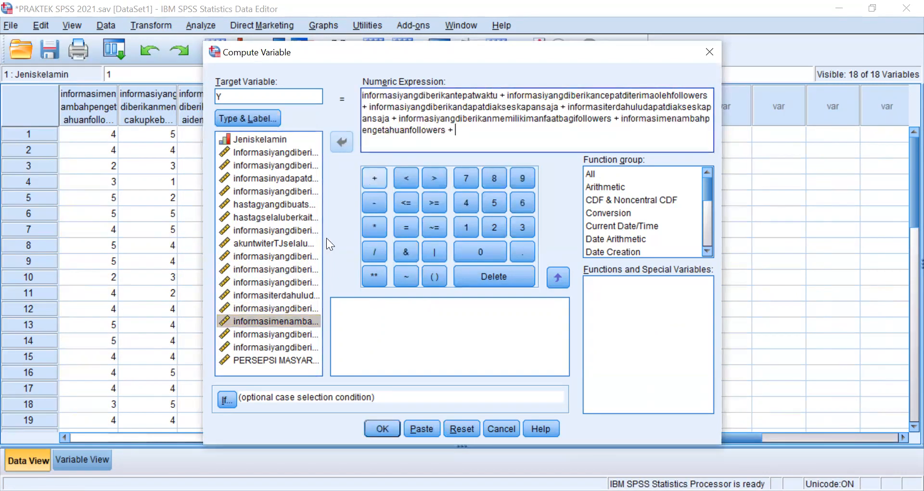
# Finish Y's sum with informasiyangdiberikanmencakupkebutuhanfollowers + informasiyangdiberikansesuaidengankebutuhanfollowers, compute it and look over the X and Y scores.
pyautogui.click(291, 332)
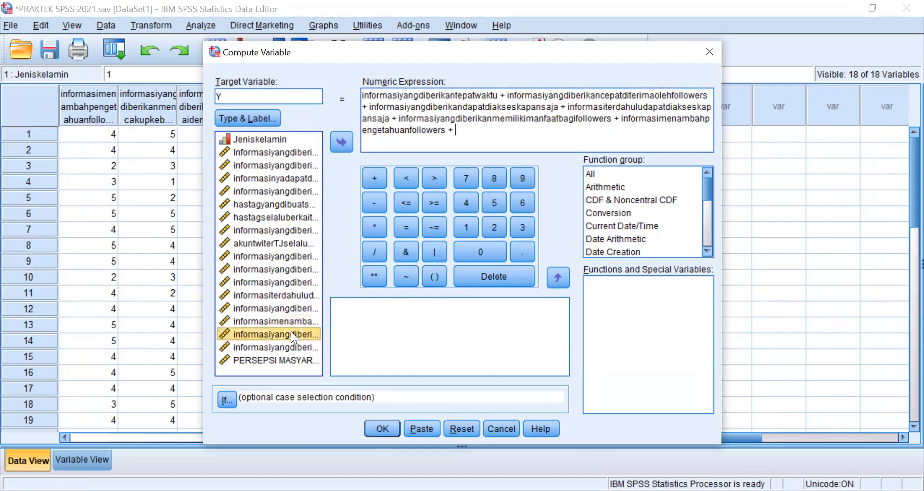
pyautogui.click(343, 141)
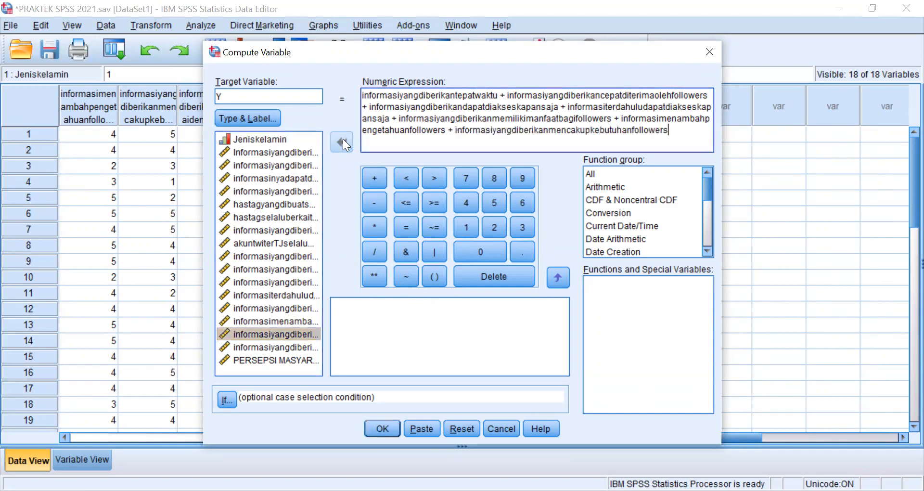
pyautogui.click(367, 179)
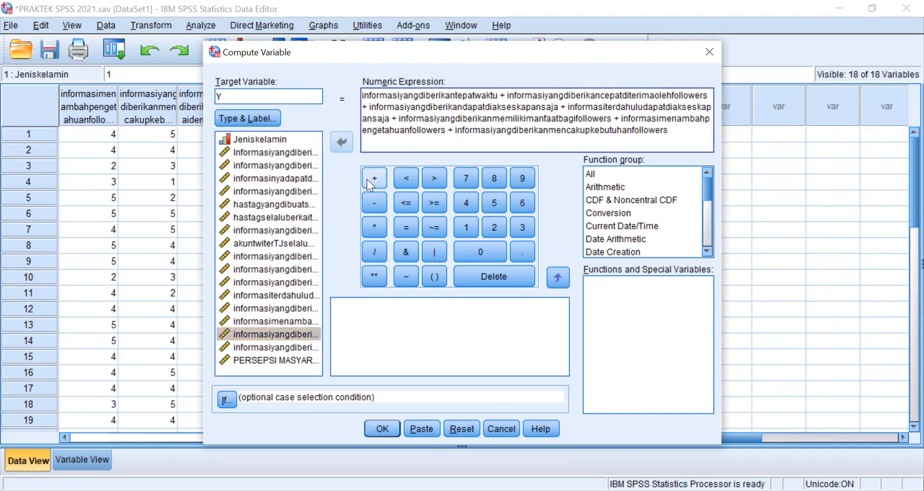
pyautogui.click(293, 348)
pyautogui.click(347, 145)
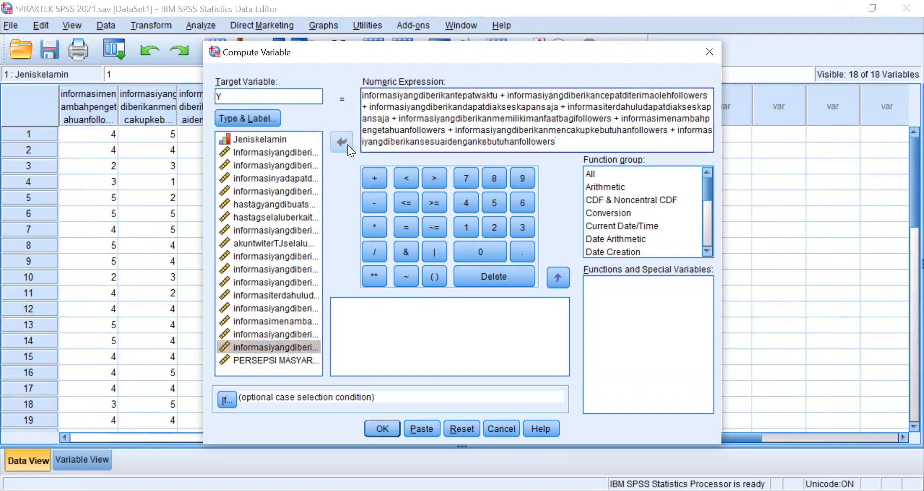
pyautogui.click(387, 429)
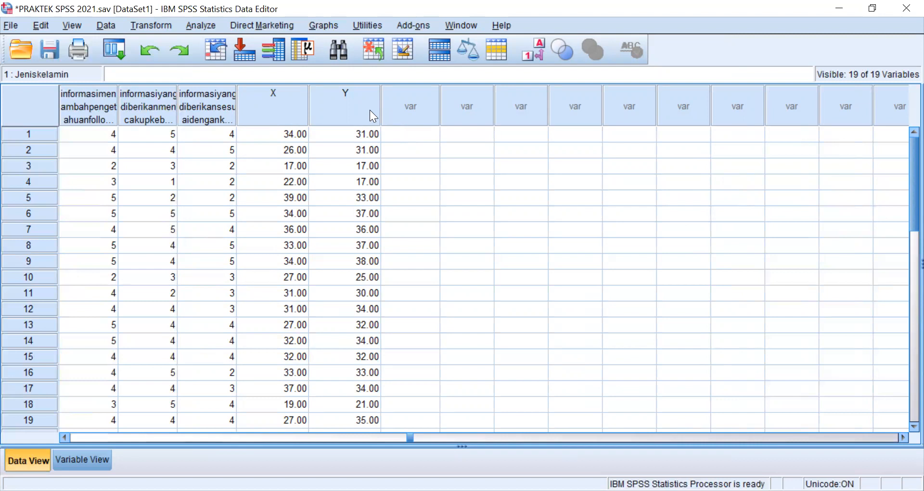
pyautogui.scroll(-3, 321, 225)
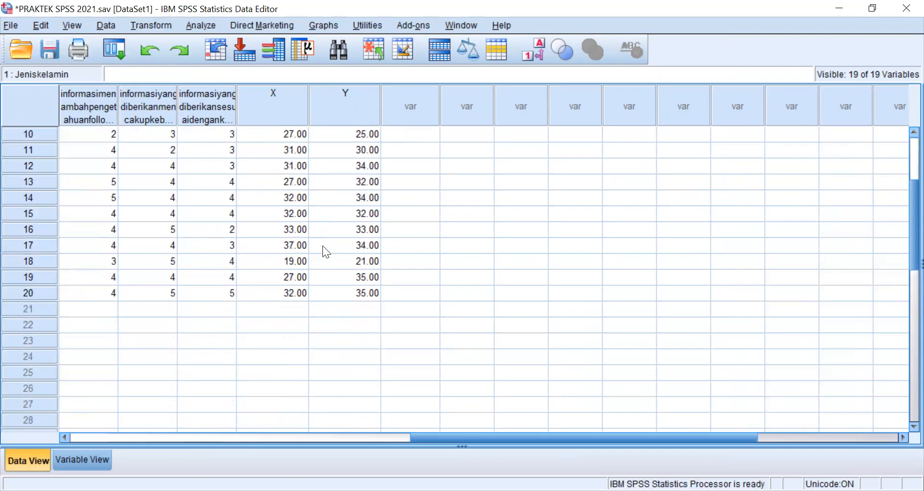
pyautogui.scroll(3, 323, 246)
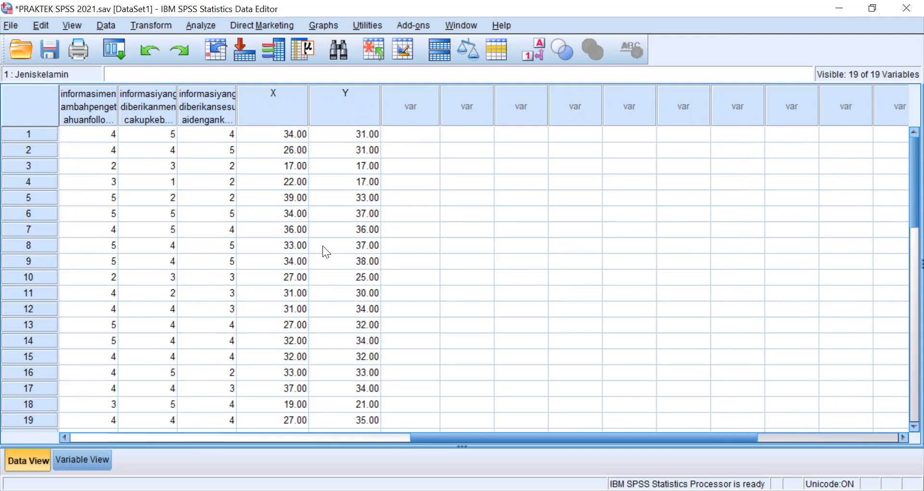
# Start a linear regression with all settings reset and assign PERSEPSI MASYARAKAT [X] as the dependent variable.
pyautogui.click(207, 27)
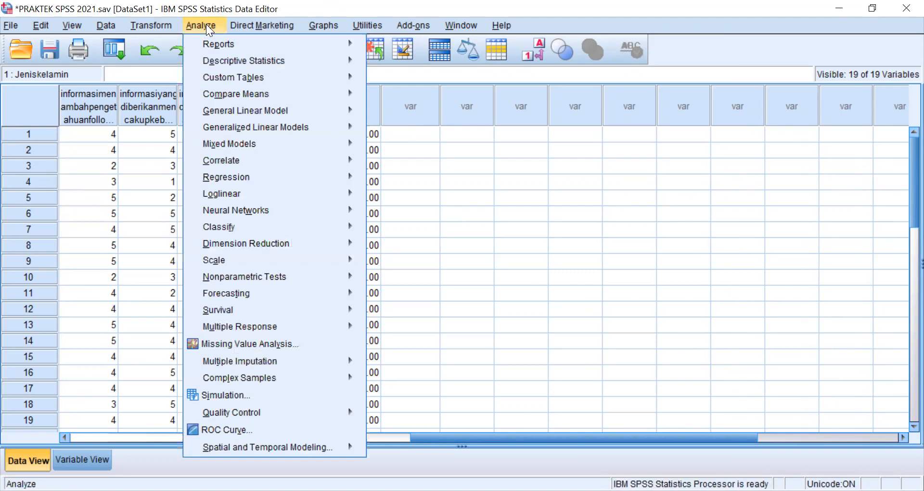
pyautogui.moveTo(213, 177)
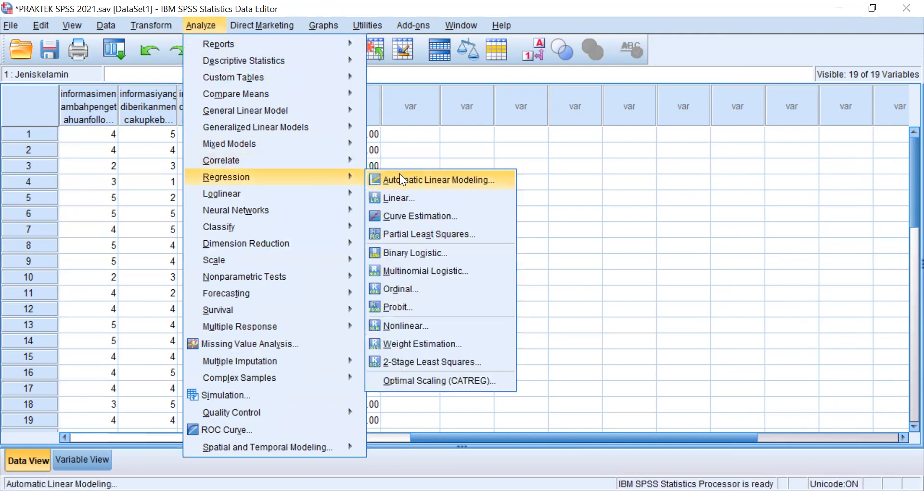
pyautogui.click(392, 197)
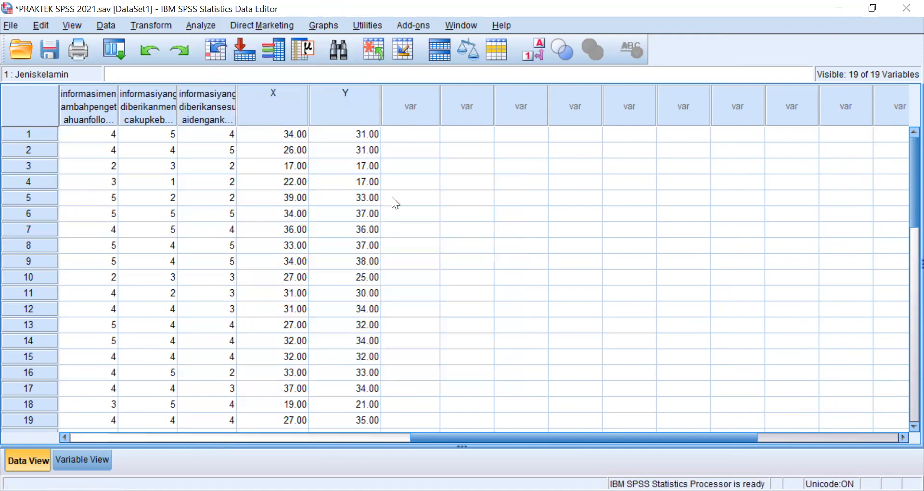
pyautogui.click(452, 384)
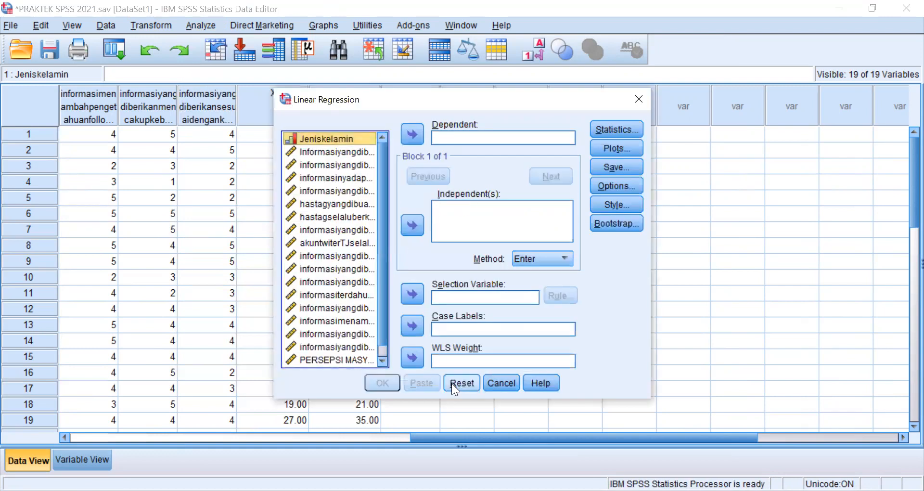
pyautogui.scroll(-1, 383, 218)
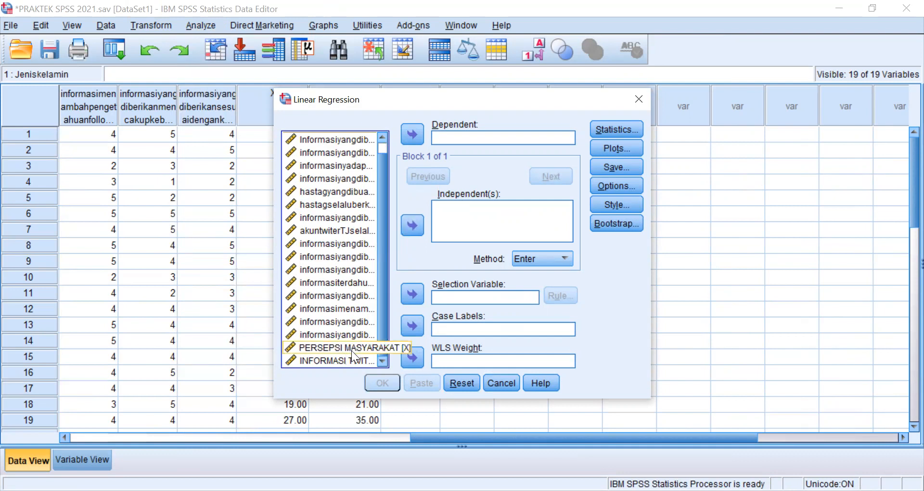
pyautogui.click(351, 349)
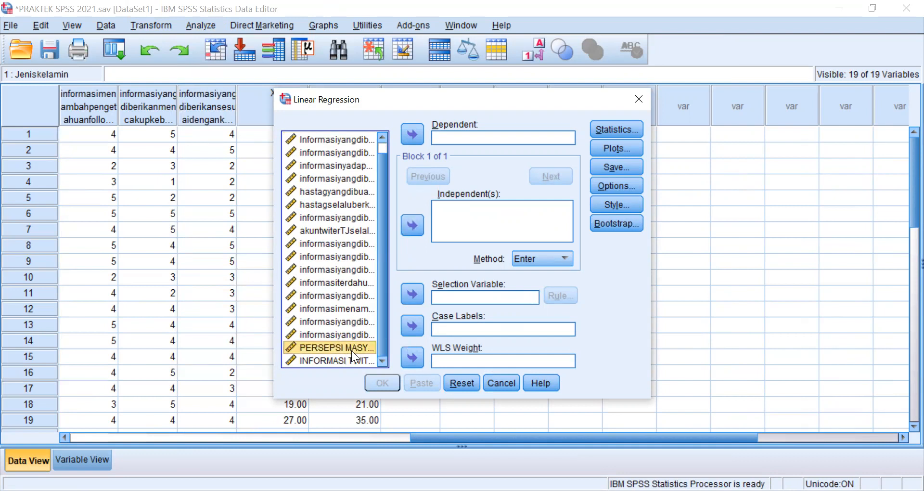
pyautogui.click(412, 135)
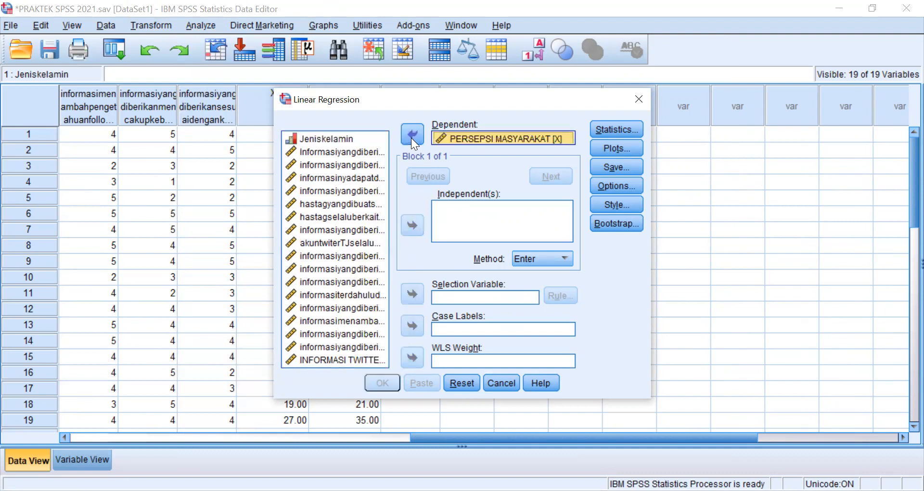
# Assign INFORMASI TWITTER [Y] as the independent variable and accept the regression statistics with Estimates and Model fit.
pyautogui.click(356, 359)
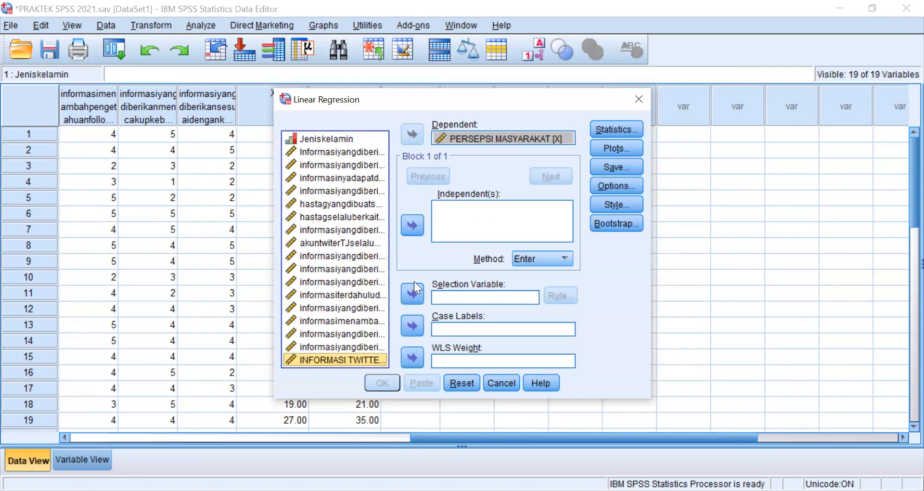
pyautogui.click(412, 225)
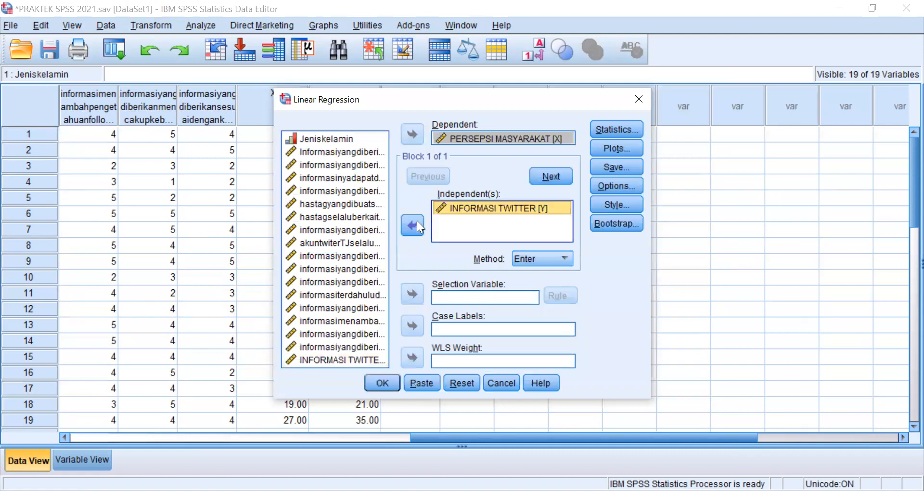
pyautogui.click(633, 129)
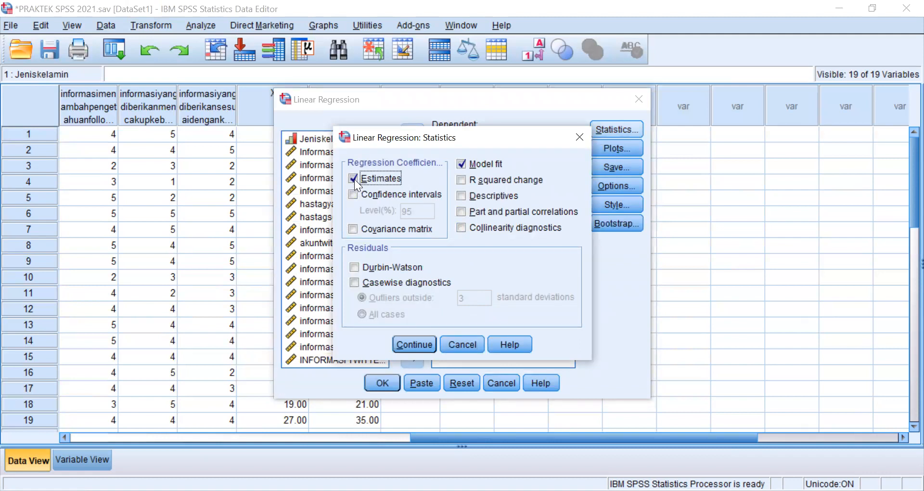
pyautogui.click(405, 344)
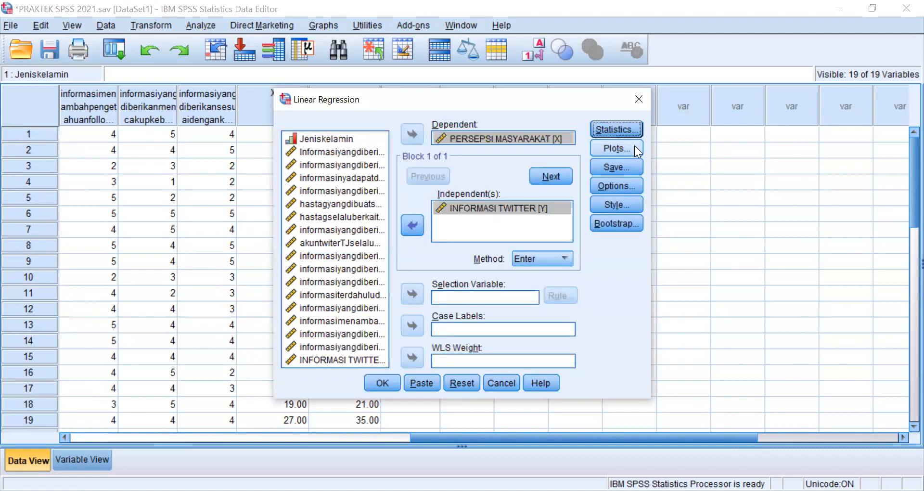
# Request a regression scatterplot with *ZPRED as Y and *SRESID as X, plus a histogram and normal probability plot of the standardized residuals.
pyautogui.click(634, 145)
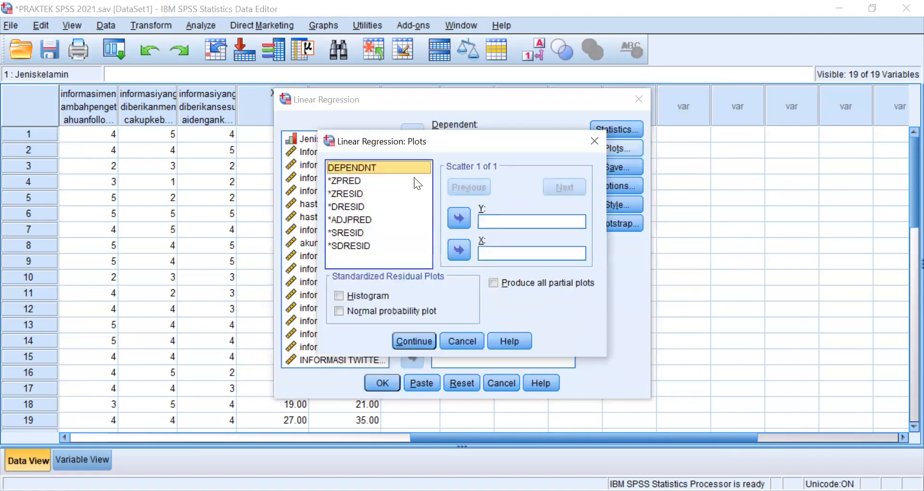
pyautogui.click(357, 181)
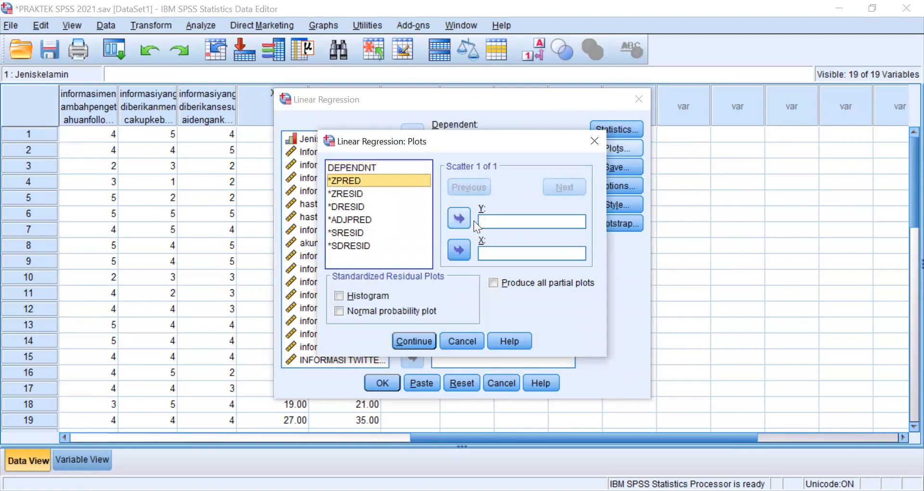
pyautogui.click(456, 217)
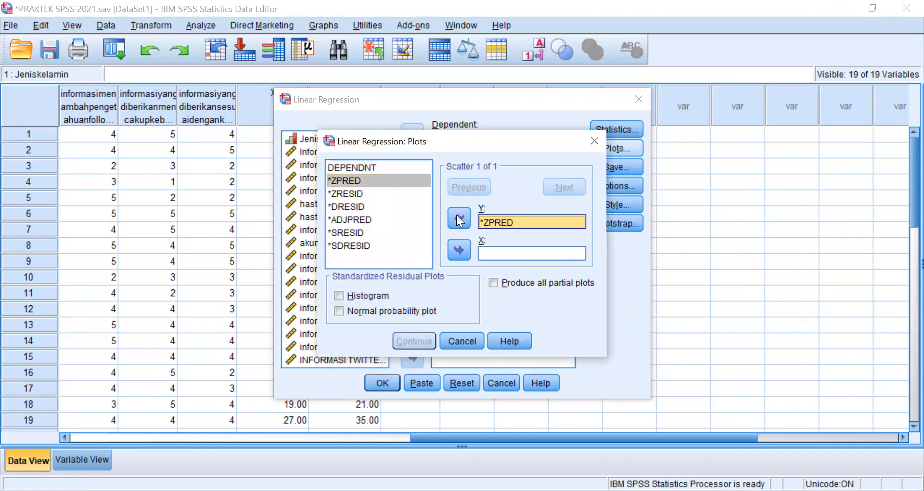
pyautogui.click(361, 233)
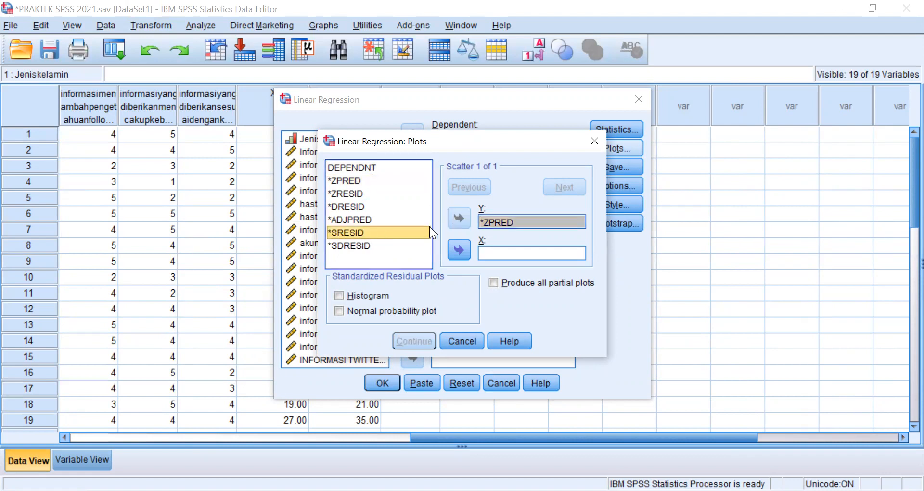
pyautogui.click(460, 249)
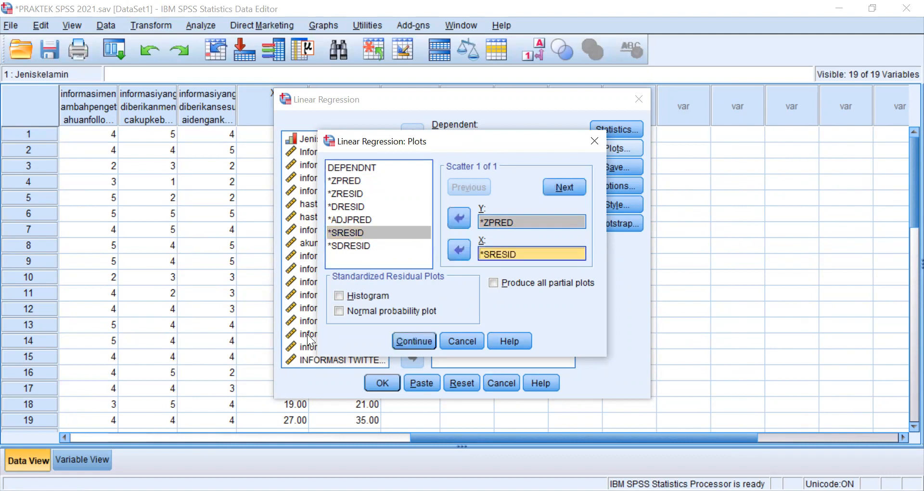
pyautogui.click(338, 296)
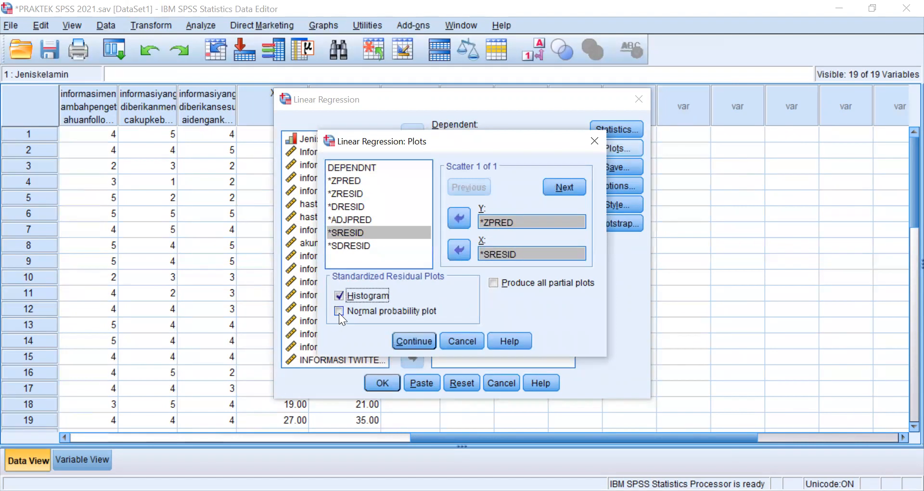
pyautogui.click(340, 311)
pyautogui.click(424, 336)
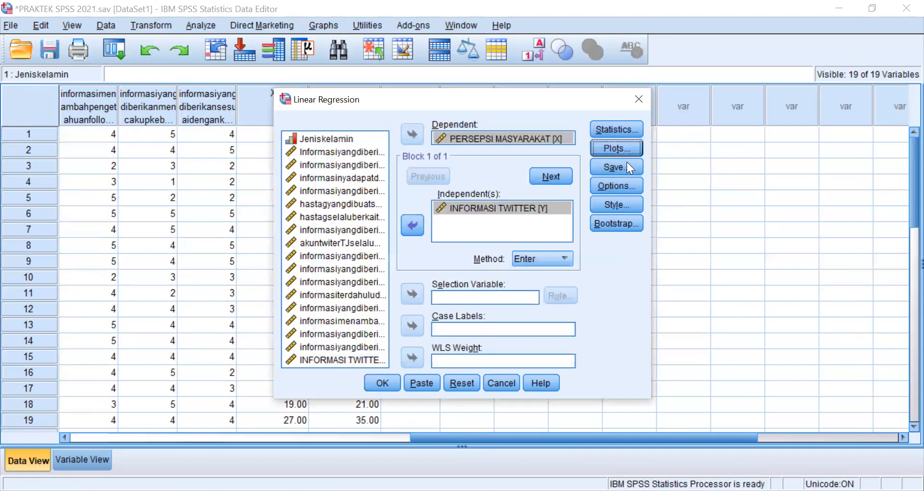
# Set the regression to save unstandardized residuals and run it.
pyautogui.click(628, 167)
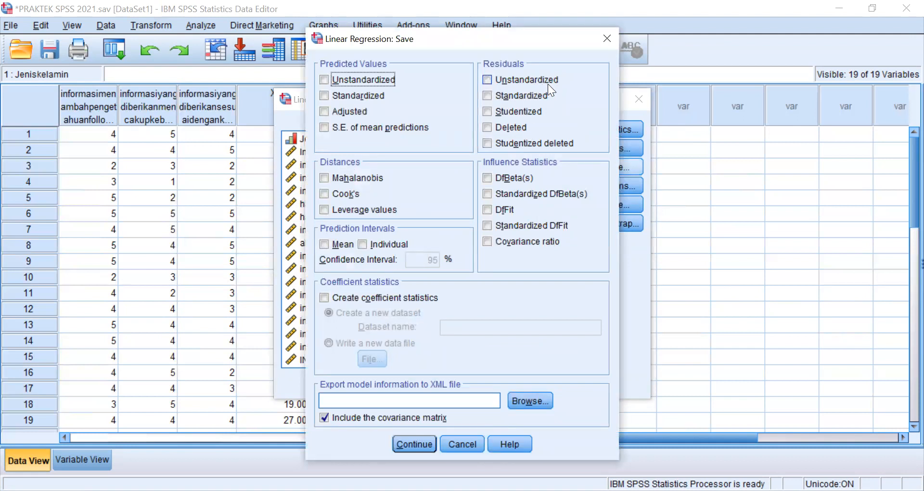
pyautogui.click(490, 79)
pyautogui.click(416, 442)
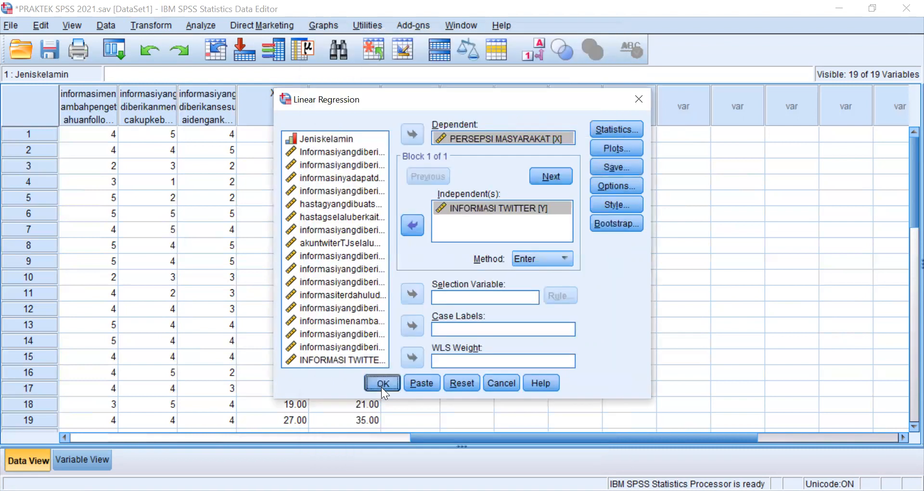
pyautogui.click(382, 387)
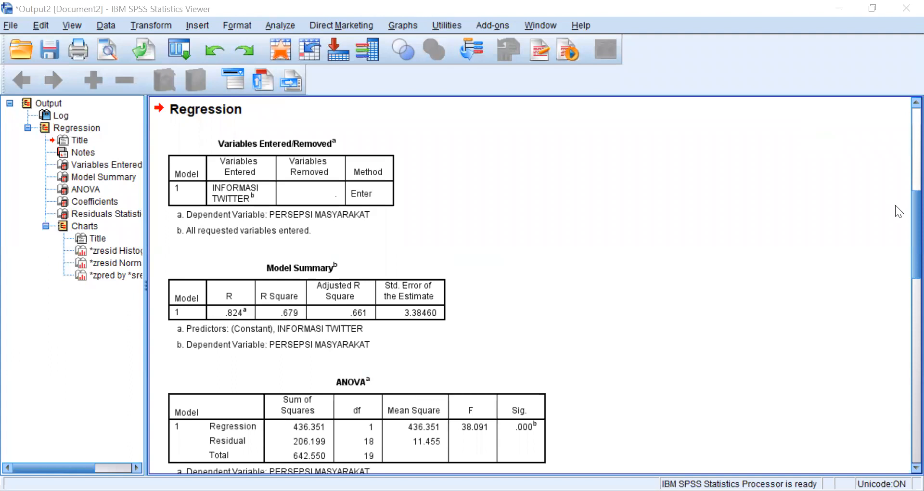
# Review the regression output, from the command log through the Variables Entered, Model Summary and ANOVA tables.
pyautogui.scroll(4, 901, 127)
pyautogui.scroll(-3, 896, 197)
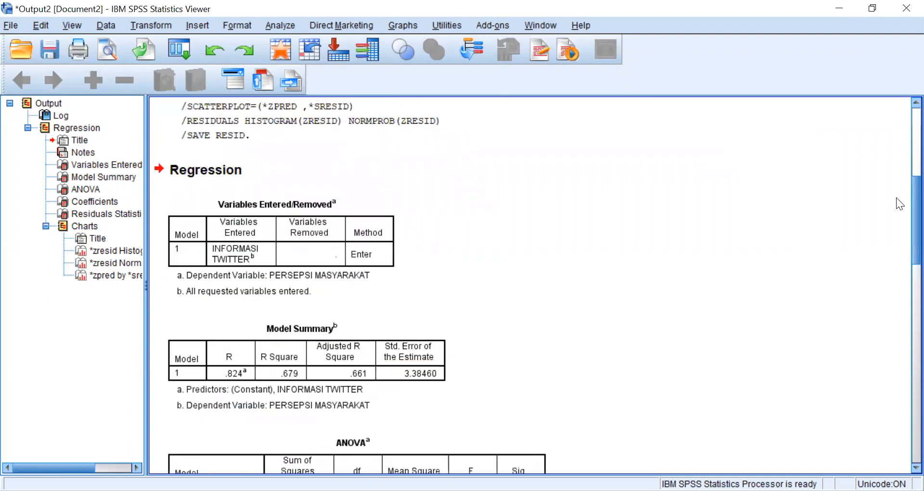
pyautogui.scroll(-1, 896, 198)
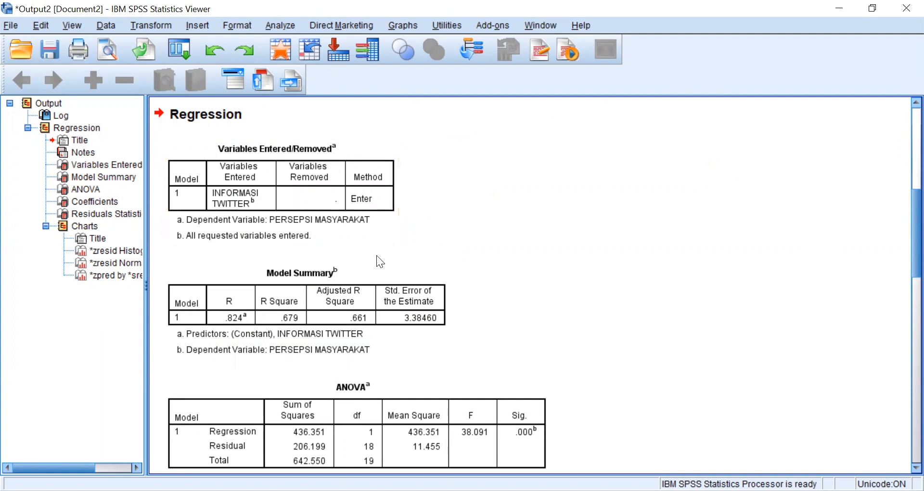
pyautogui.scroll(-3, 377, 255)
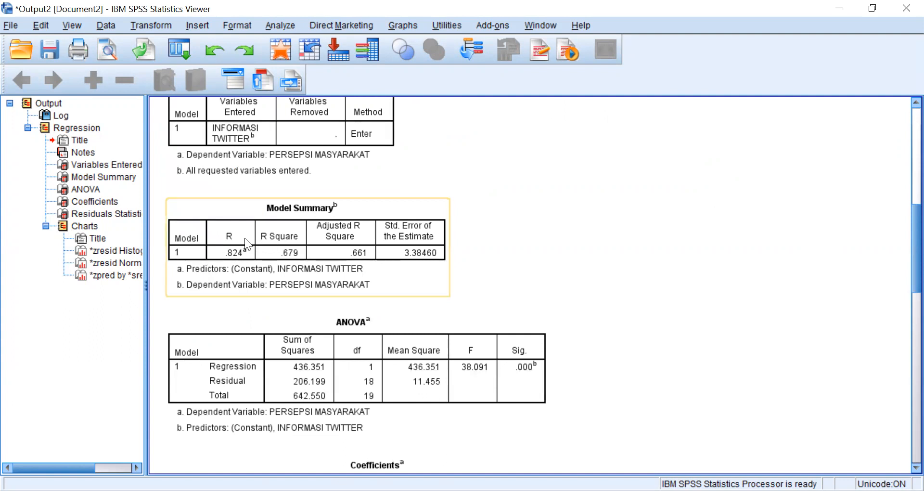
# Examine the ANOVA, Coefficients and Residuals Statistics tables, followed by the residual histogram, normal P-P plot and scatterplot.
pyautogui.scroll(-6, 245, 237)
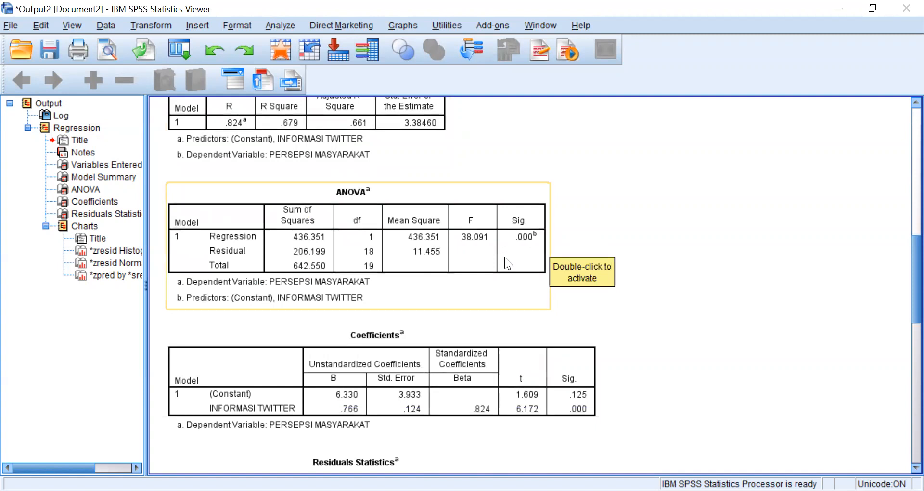
pyautogui.scroll(-3, 505, 262)
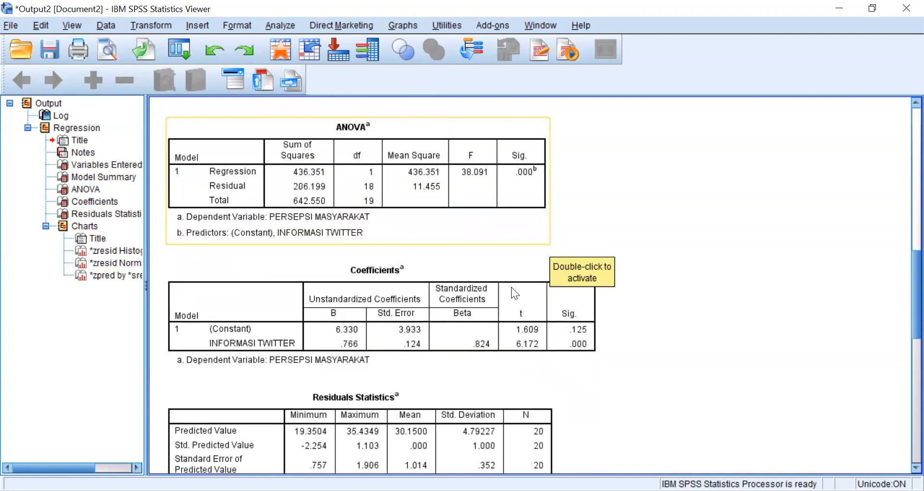
pyautogui.scroll(-9, 511, 290)
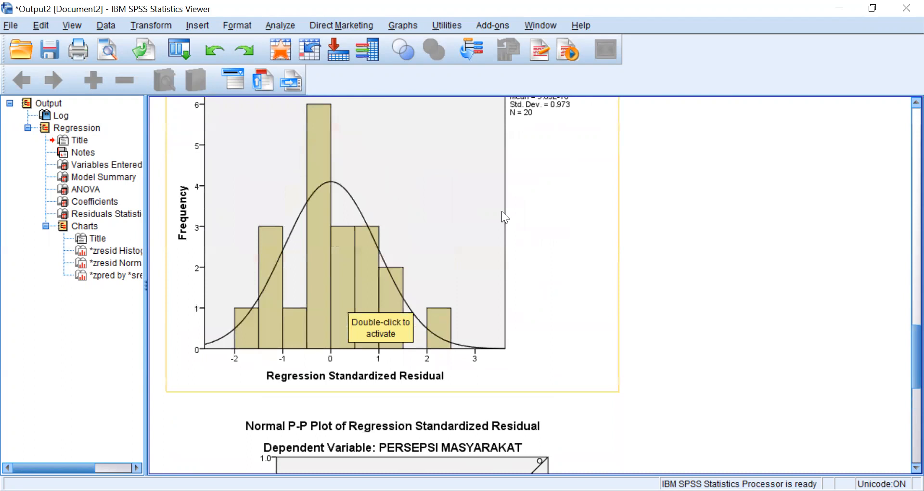
pyautogui.scroll(-3, 502, 211)
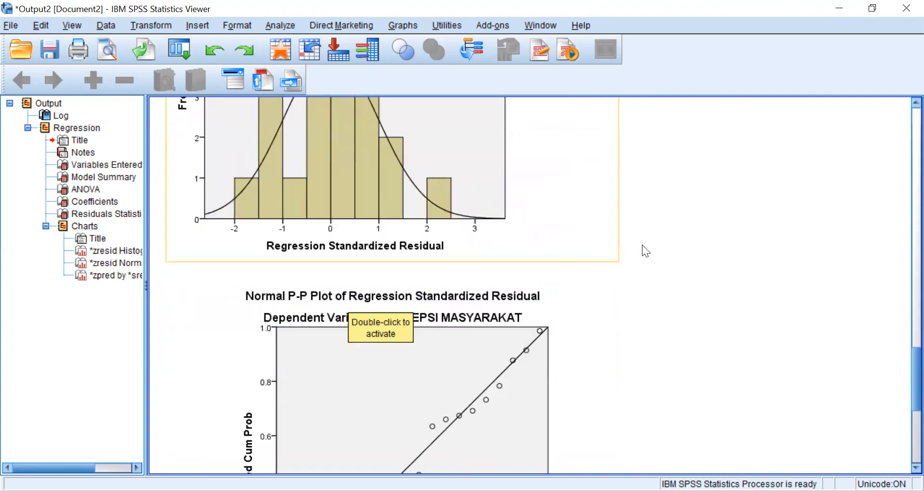
pyautogui.scroll(-3, 591, 283)
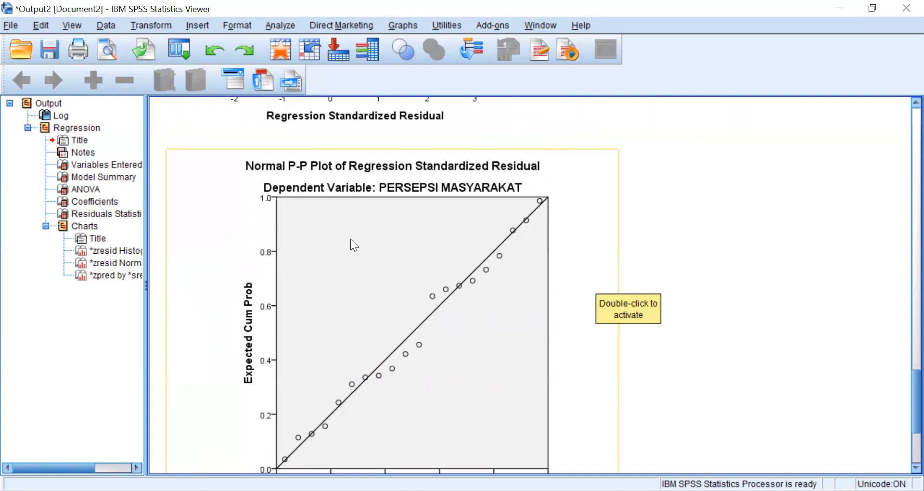
pyautogui.scroll(-8, 356, 236)
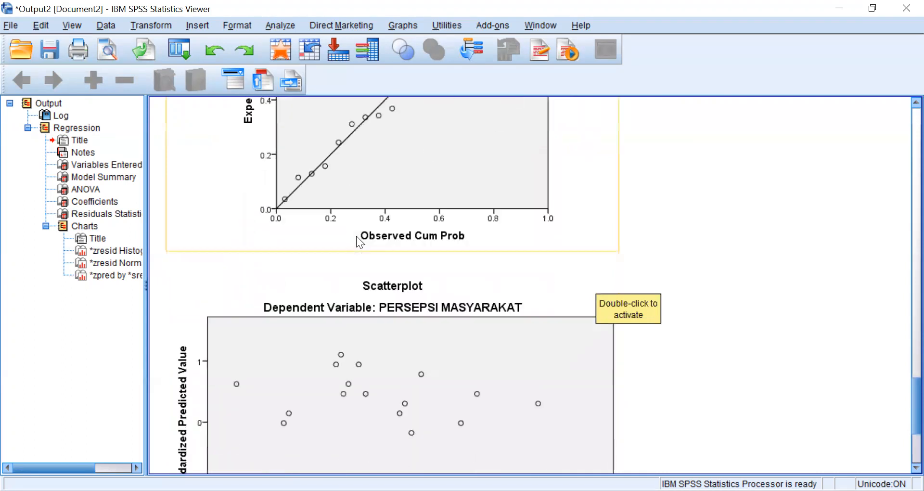
pyautogui.scroll(-2, 358, 240)
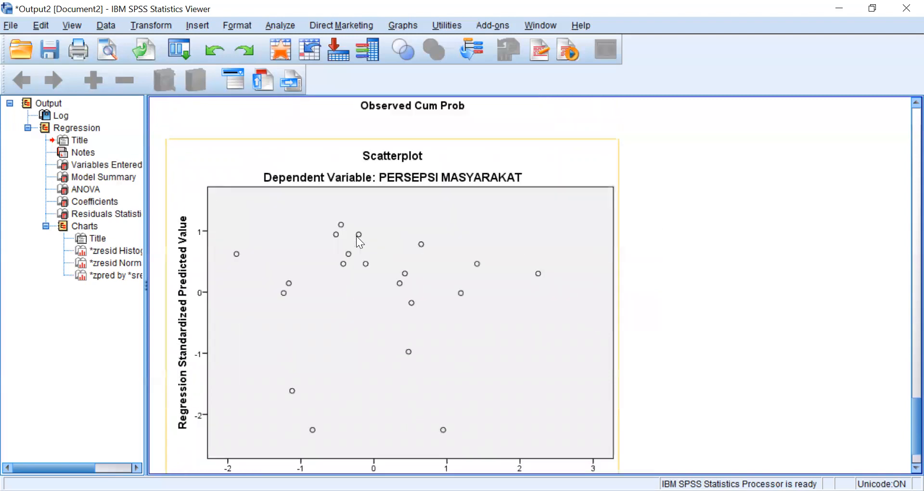
pyautogui.scroll(-2, 444, 254)
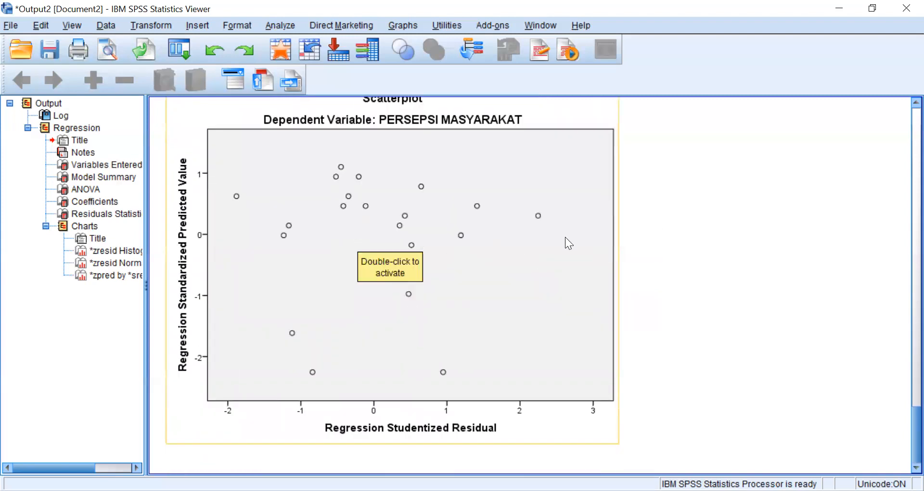
# Re-examine the normal P-P plot, residual histogram and scatterplot, and return to the Variables Entered/Removed and Model Summary tables.
pyautogui.scroll(8, 405, 217)
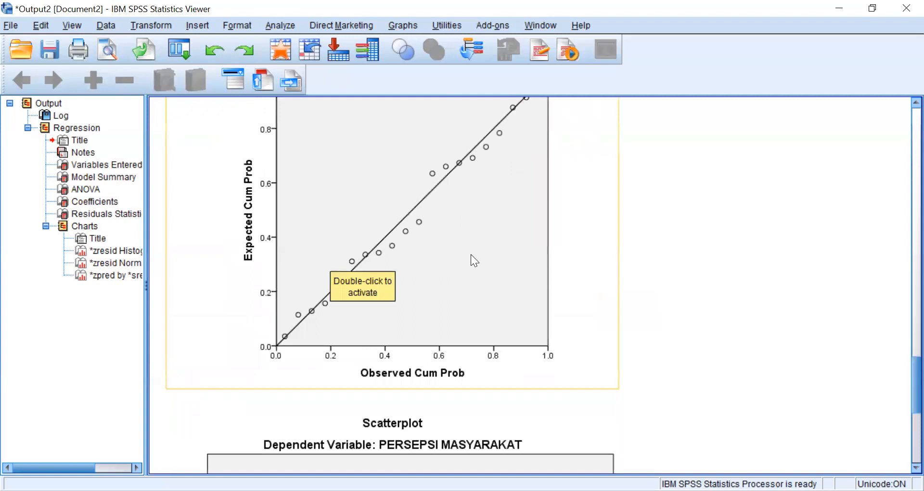
pyautogui.scroll(2, 470, 254)
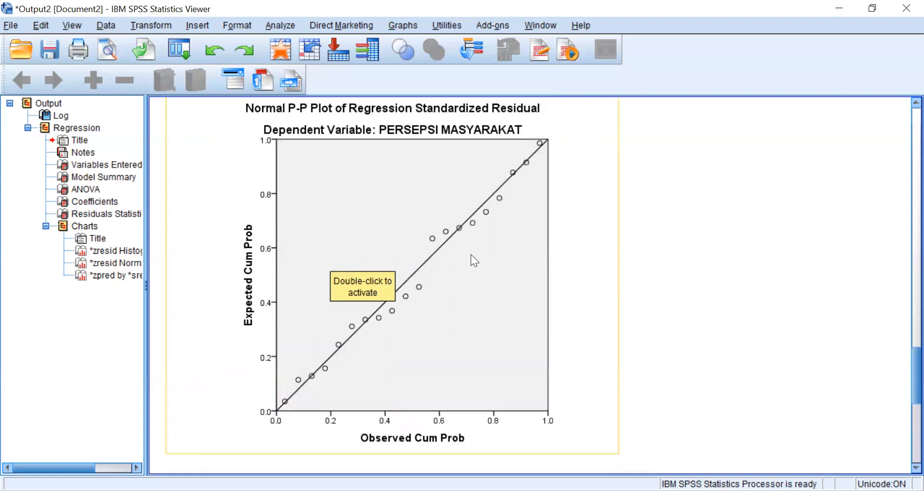
pyautogui.scroll(4, 470, 254)
pyautogui.scroll(-2, 470, 261)
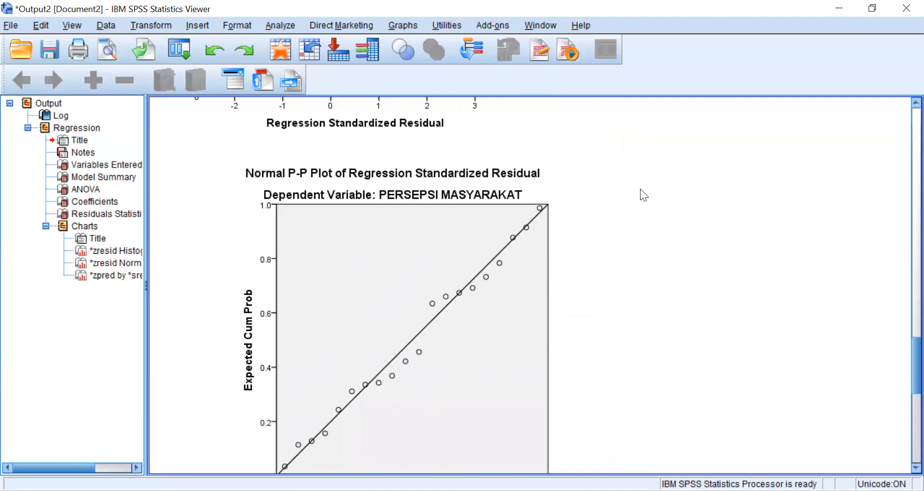
pyautogui.scroll(6, 510, 220)
pyautogui.scroll(4, 511, 225)
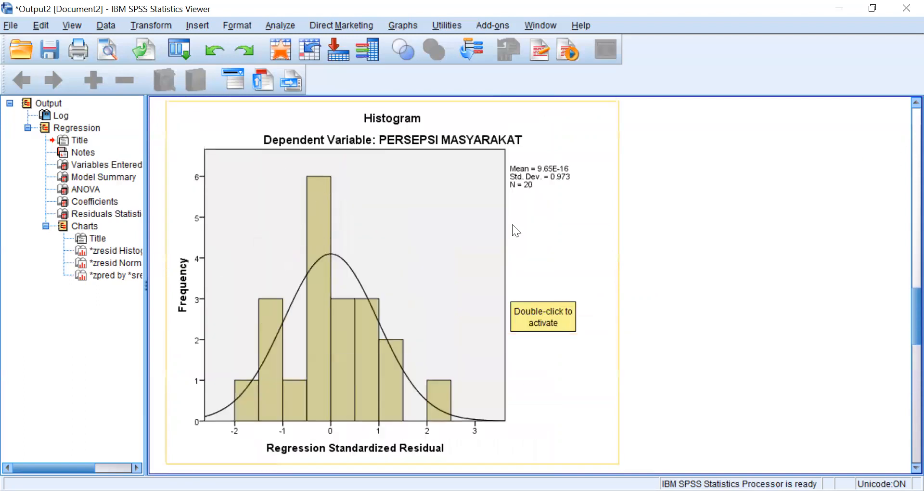
pyautogui.scroll(-10, 482, 211)
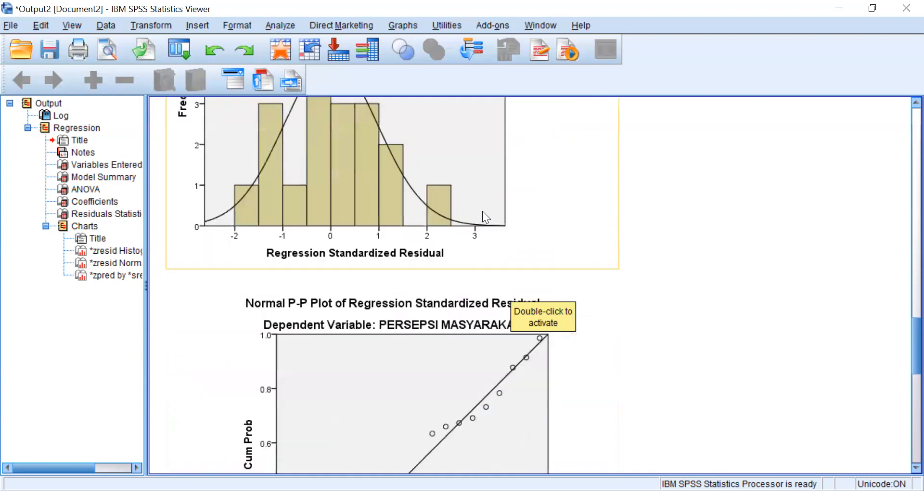
pyautogui.scroll(-2, 482, 211)
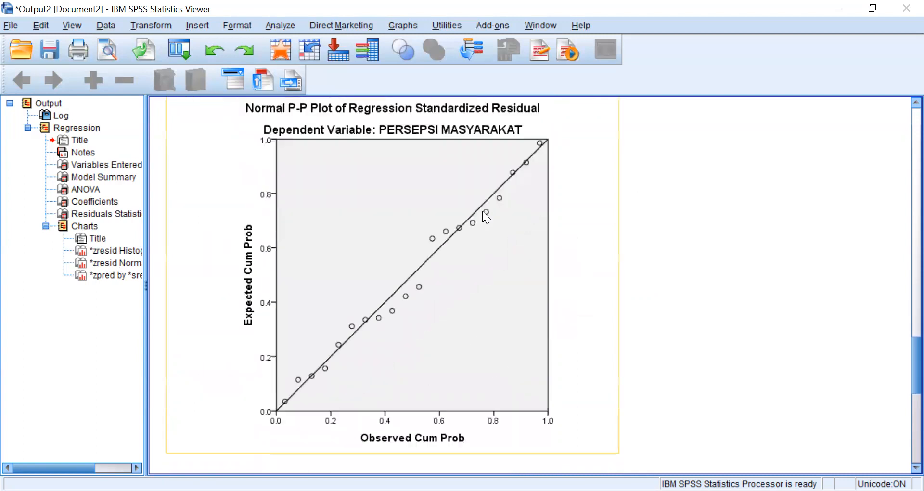
pyautogui.scroll(-4, 482, 211)
pyautogui.scroll(-8, 483, 211)
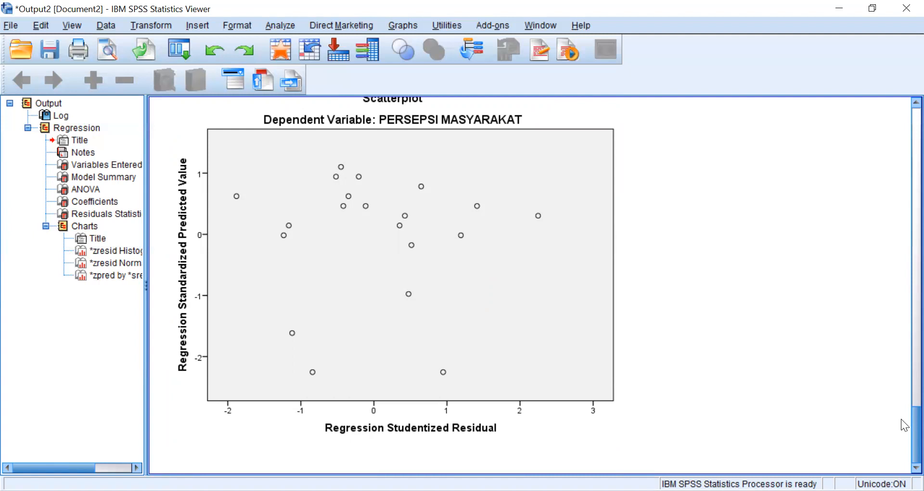
pyautogui.moveTo(902, 420); pyautogui.dragTo(900, 175)
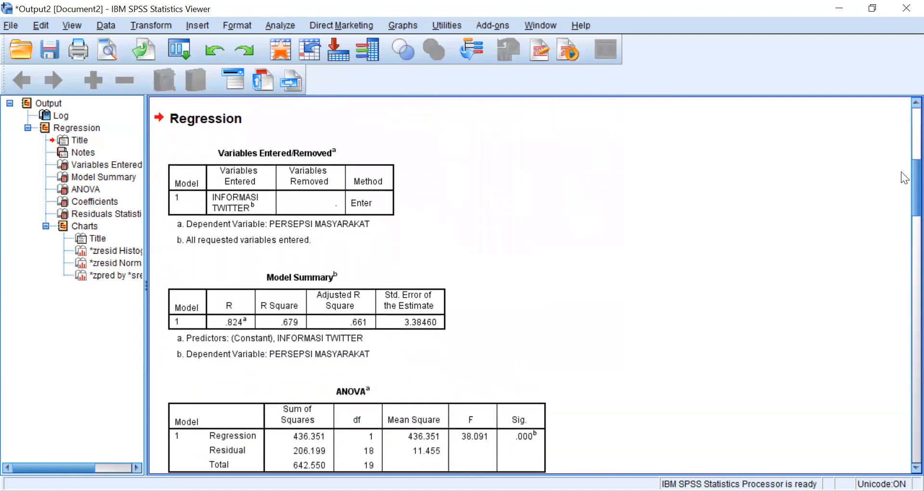